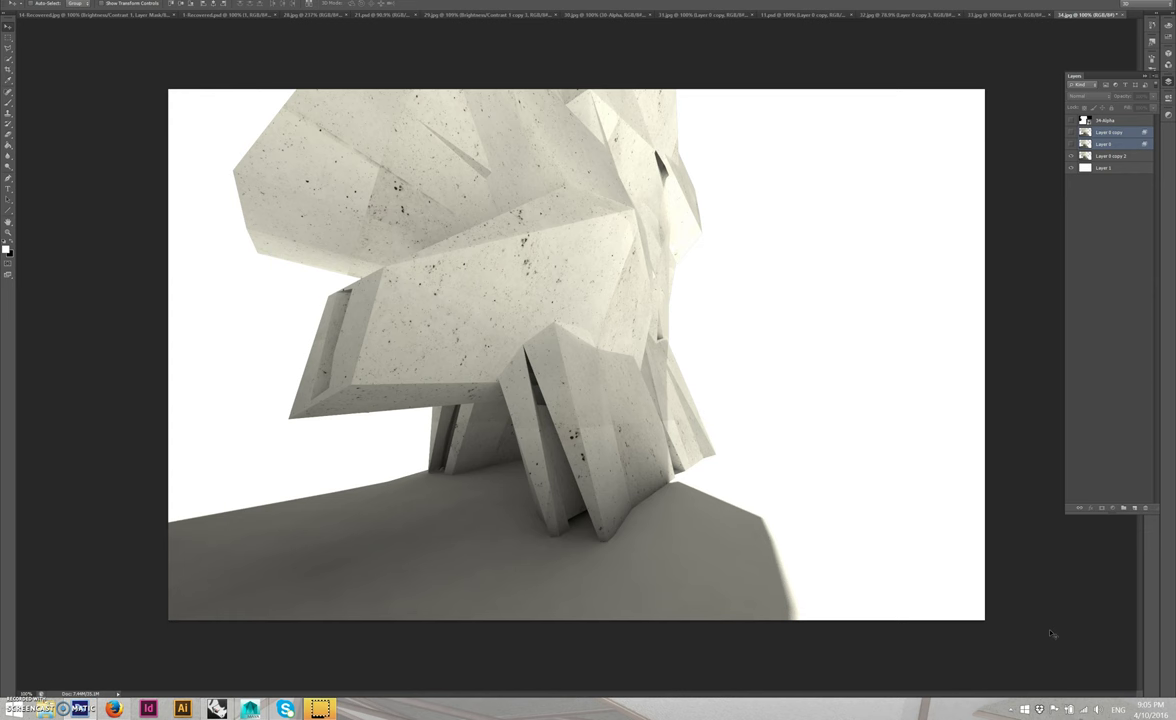
# Step: Bring up the Amazon product page for red-blue/cyan anaglyph 3D glasses in Firefox
pyautogui.click(112, 708)
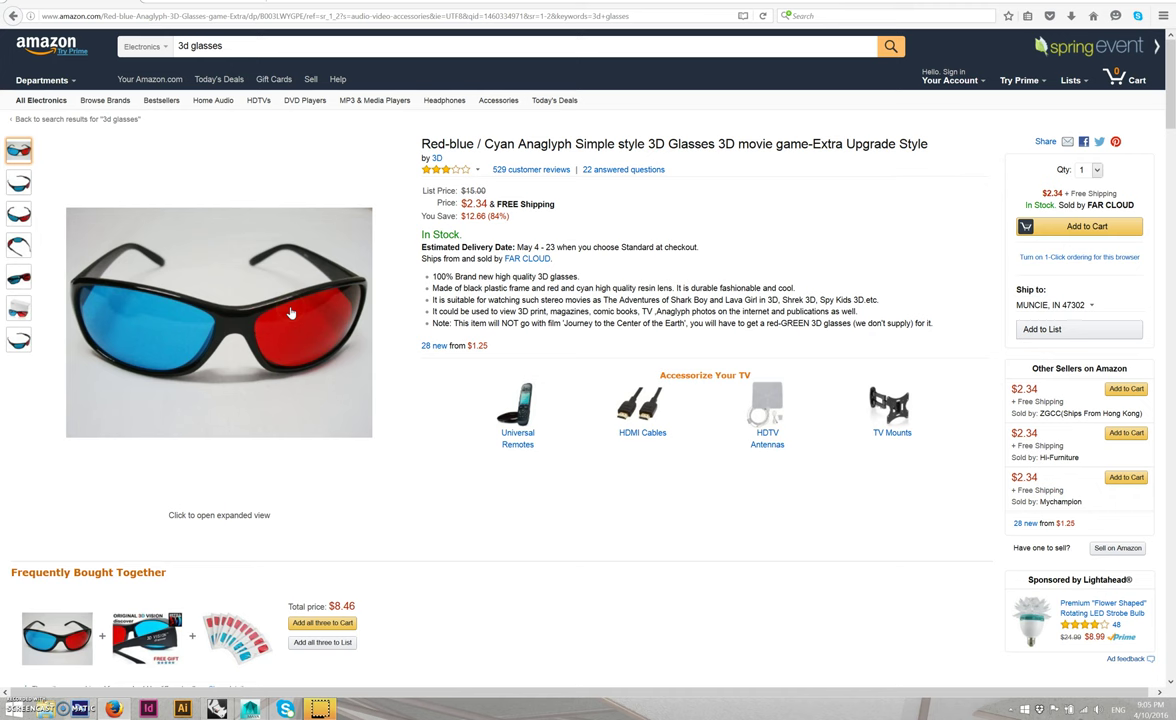
# Step: Return from the 3D glasses page to the concrete sculpture render in Photoshop
pyautogui.click(115, 707)
pyautogui.moveTo(115, 707)
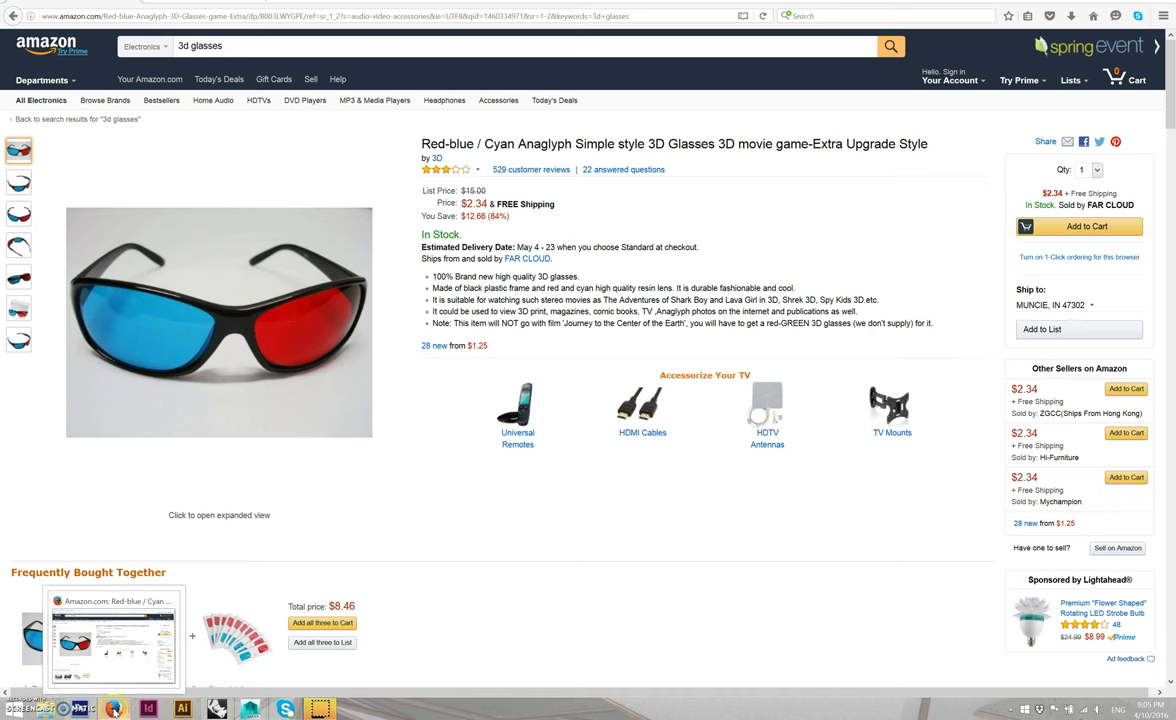
pyautogui.click(83, 710)
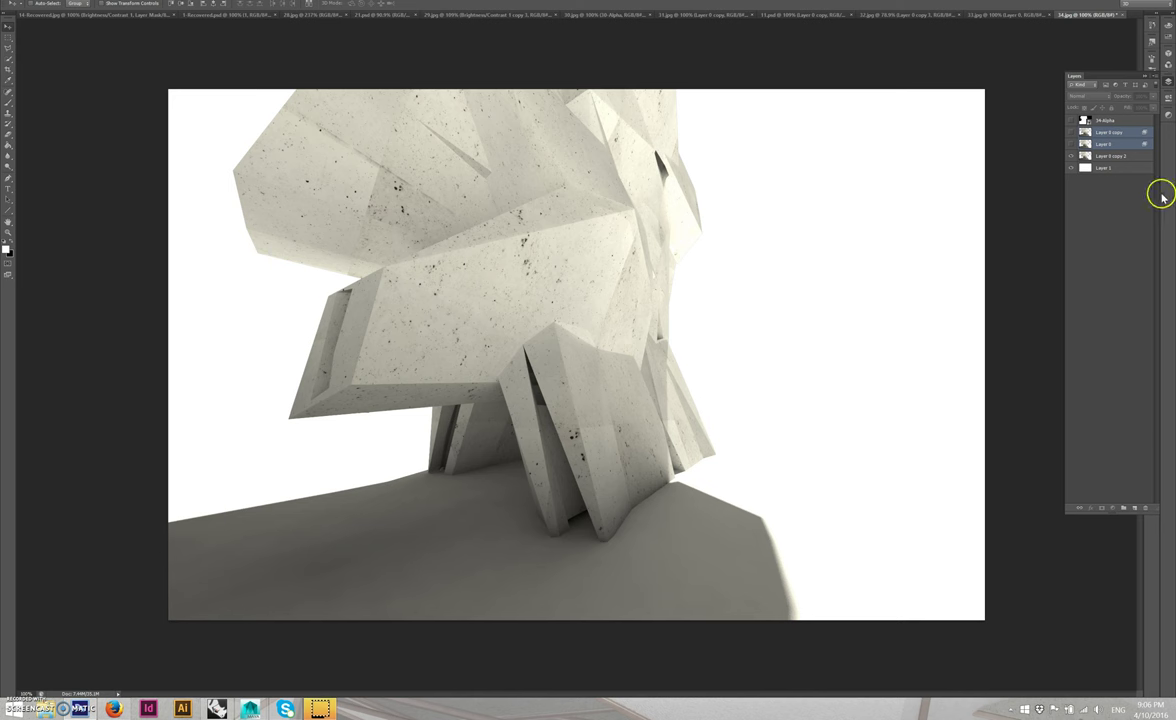
# Step: Duplicate Layer 0 copy 2 into Layer 0 copy 3 and open its blending options
pyautogui.click(1129, 157)
pyautogui.click(1129, 157)
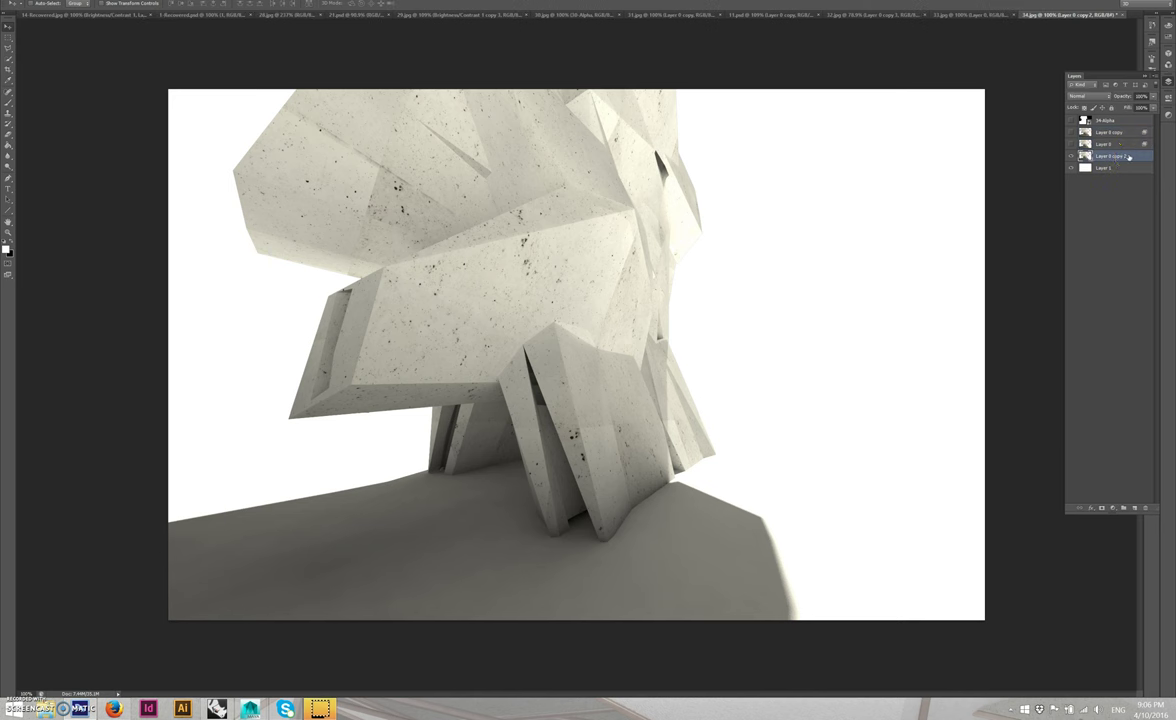
pyautogui.moveTo(1129, 157); pyautogui.dragTo(1084, 169)
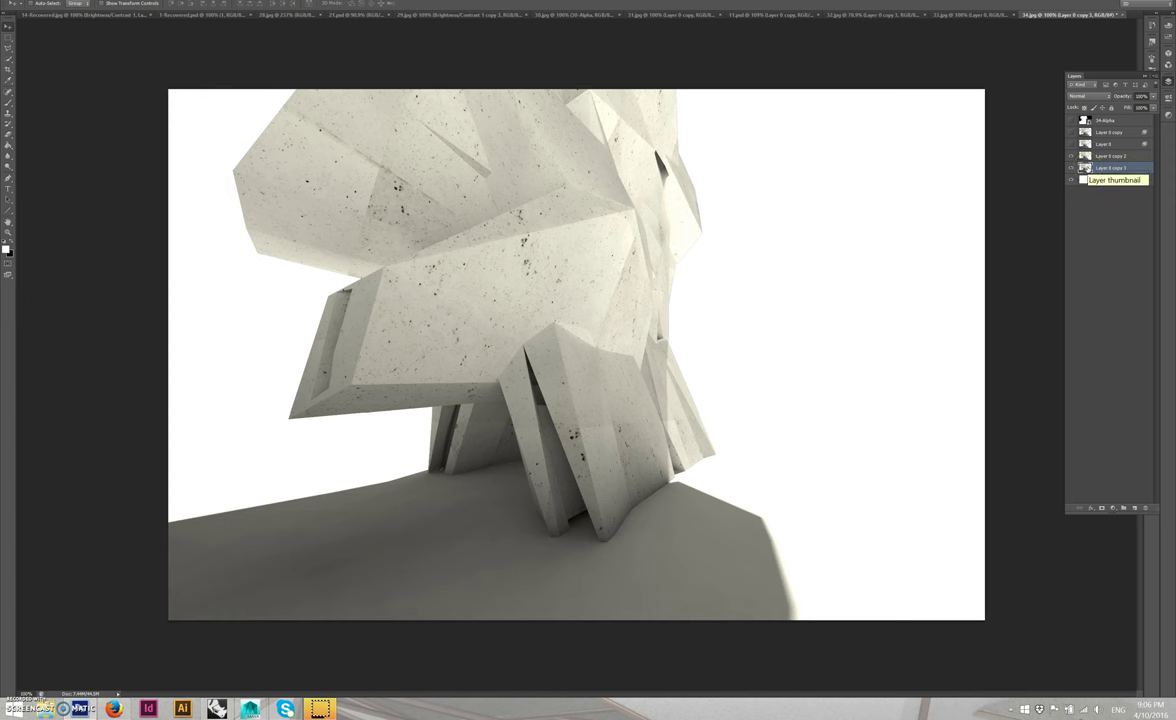
pyautogui.moveTo(1084, 169); pyautogui.dragTo(1084, 168)
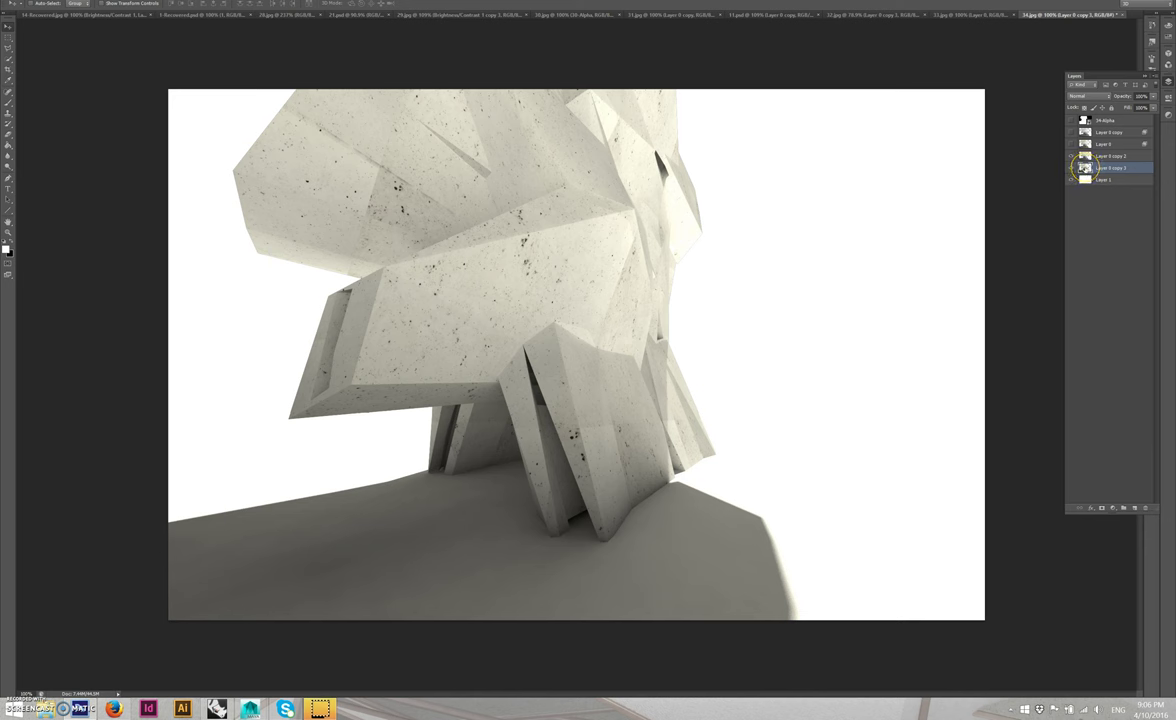
pyautogui.doubleClick(1084, 168)
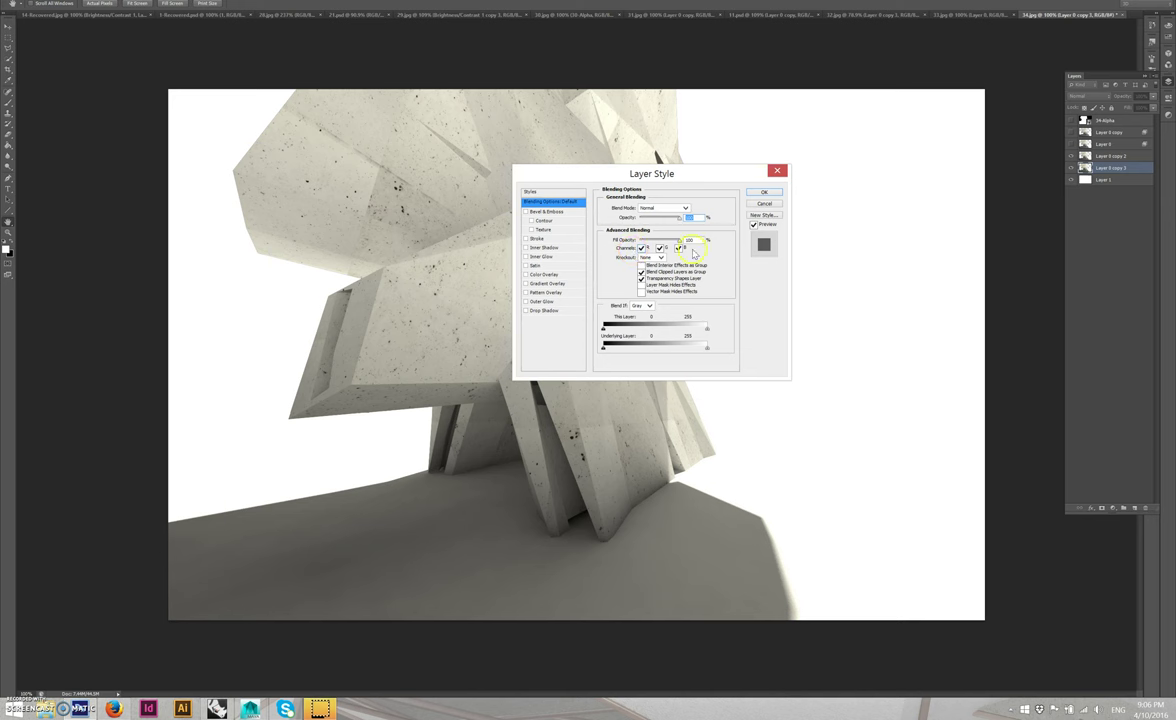
# Step: Turn off the R channel in Layer 0 copy 3's Advanced Blending, then select Layer 0 copy 2
pyautogui.click(642, 247)
pyautogui.click(763, 195)
pyautogui.click(1072, 157)
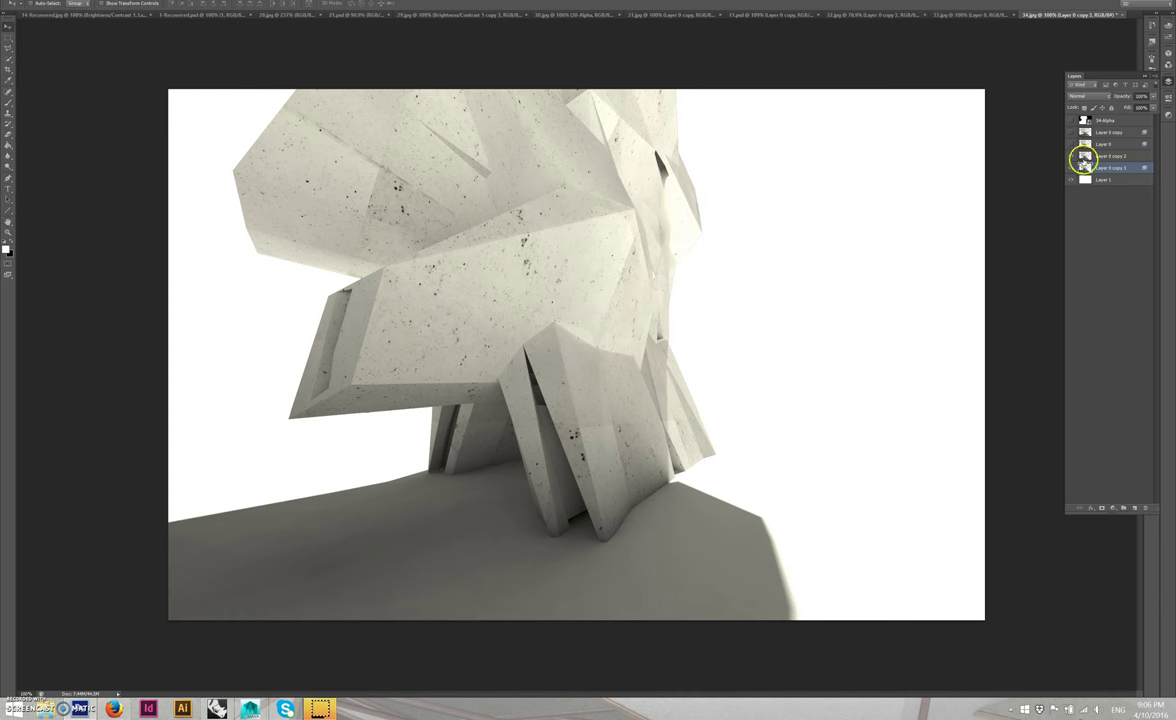
pyautogui.click(1127, 156)
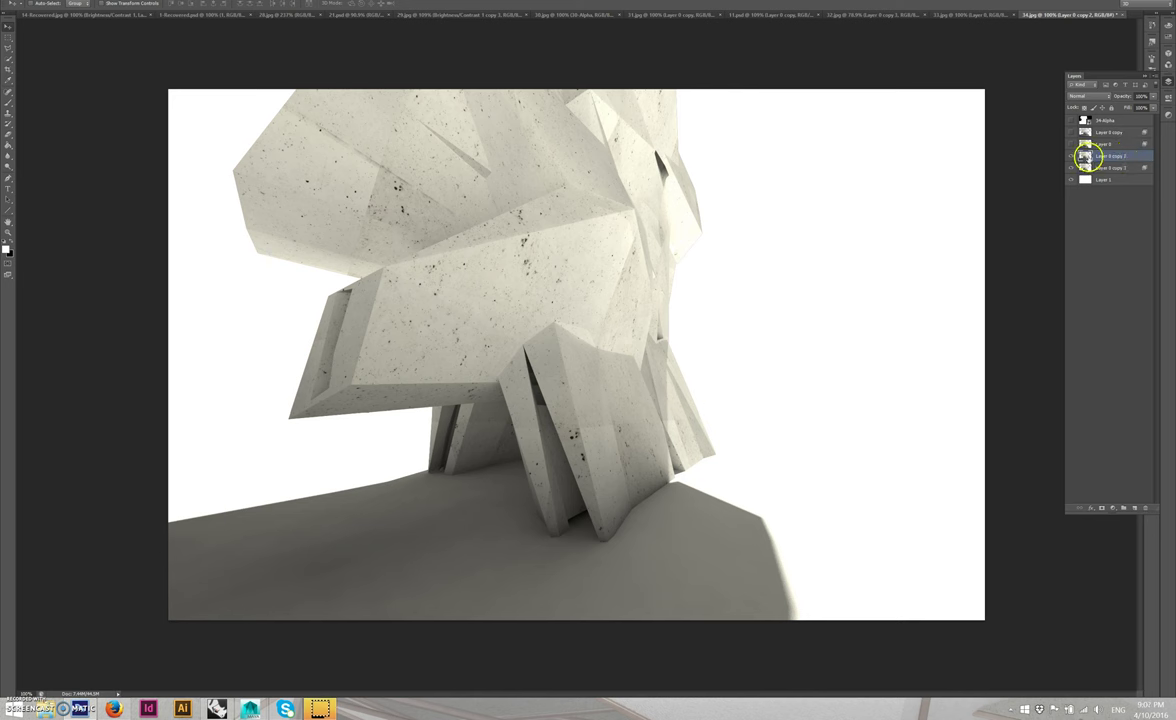
# Step: Make Layer 0 copy 2 blend only its R channel, with G and B unchecked, and hide other layers
pyautogui.doubleClick(1085, 156)
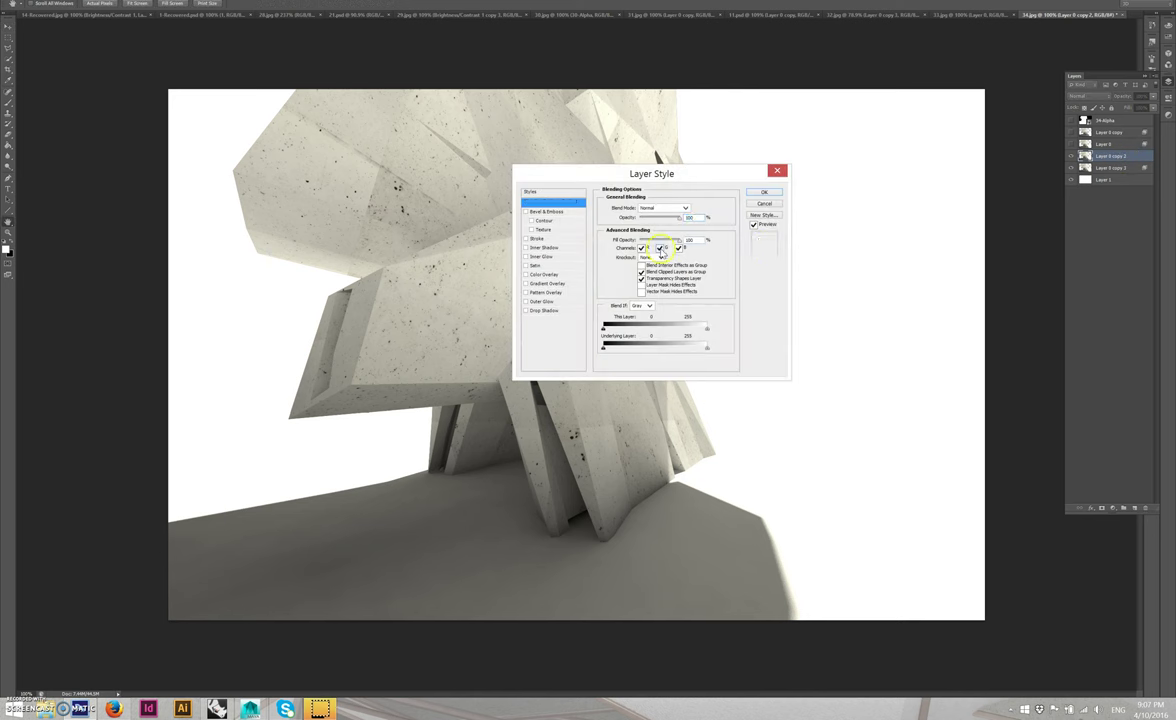
pyautogui.click(659, 247)
pyautogui.click(679, 247)
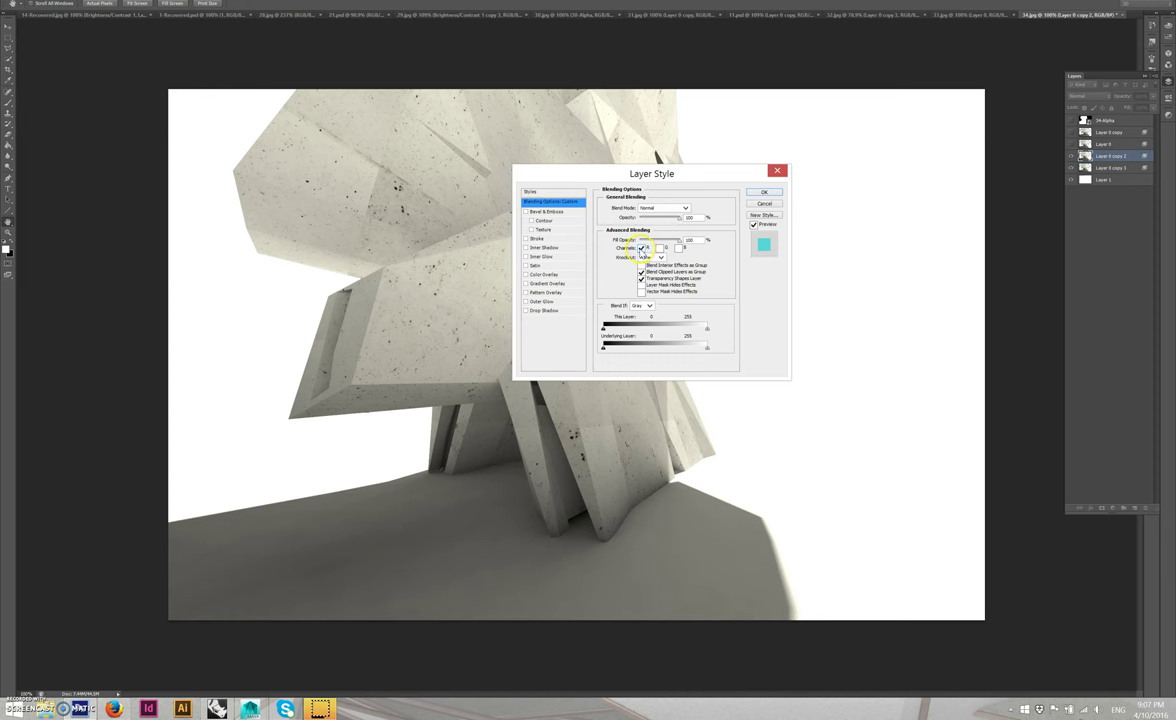
pyautogui.click(643, 248)
pyautogui.click(678, 248)
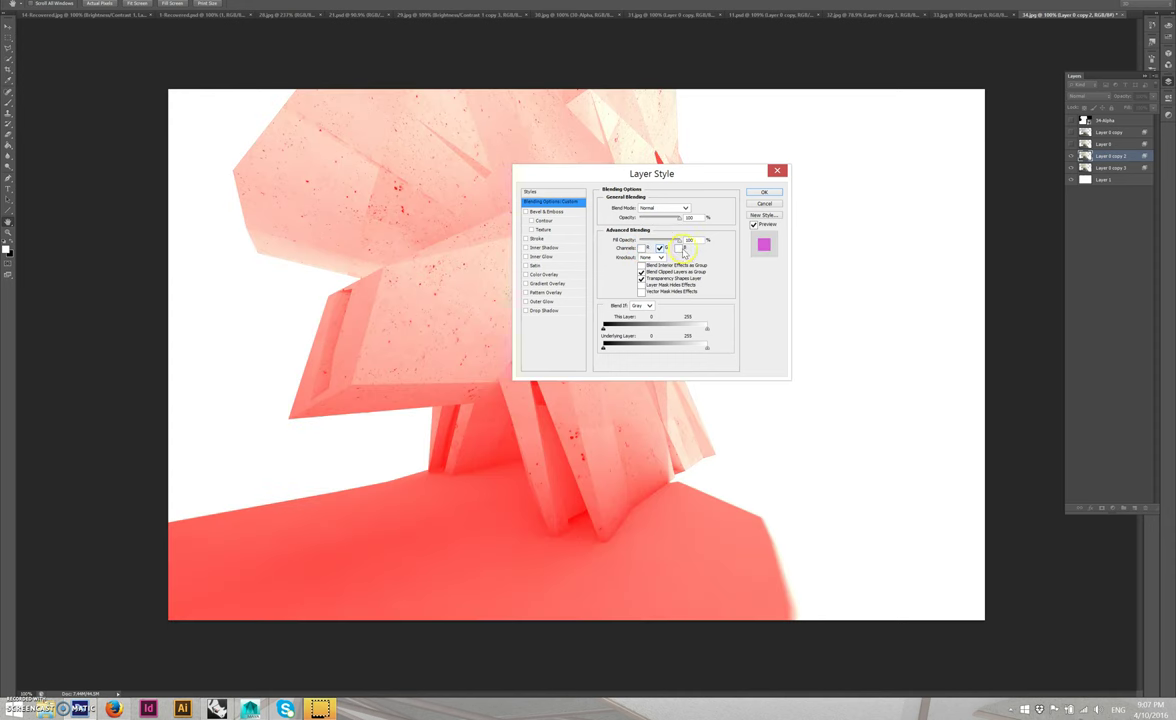
pyautogui.click(660, 248)
pyautogui.click(643, 248)
pyautogui.click(660, 248)
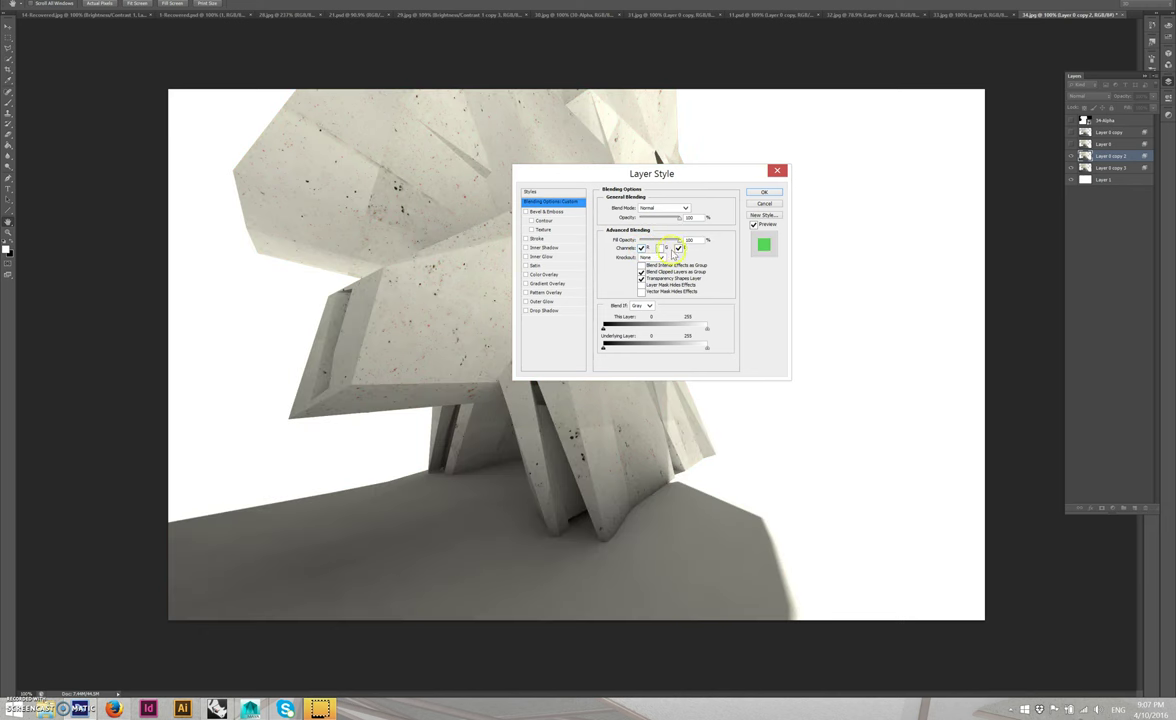
pyautogui.click(678, 248)
pyautogui.click(779, 192)
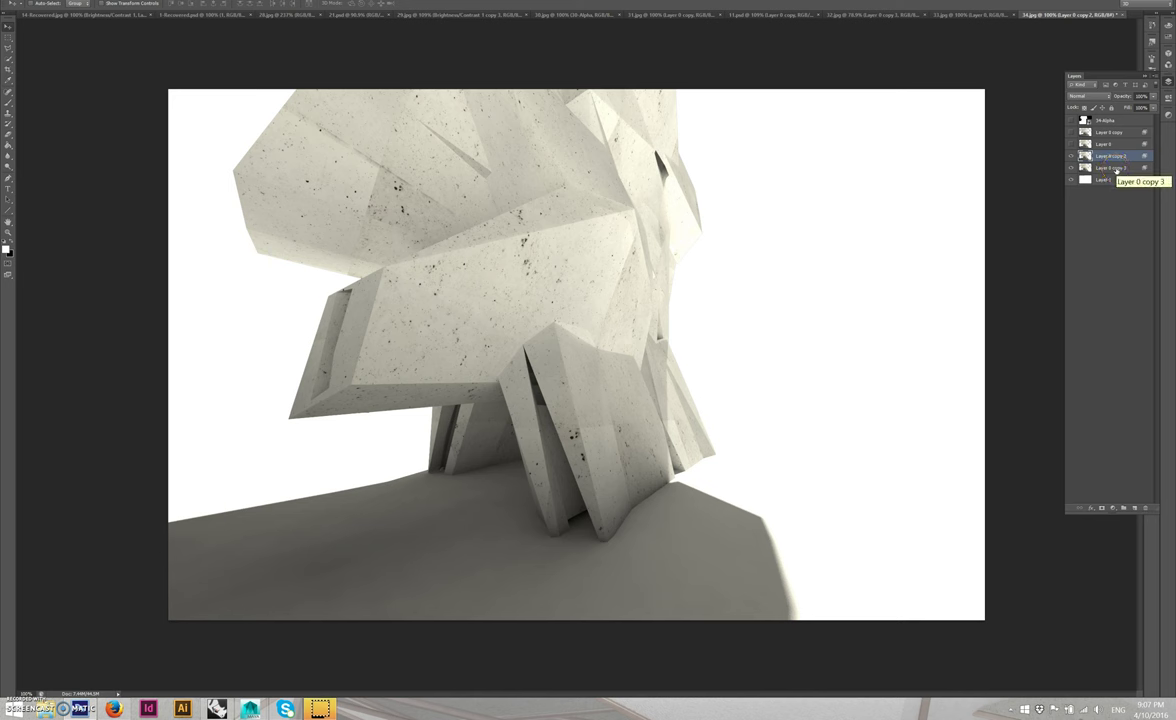
pyautogui.click(1040, 186)
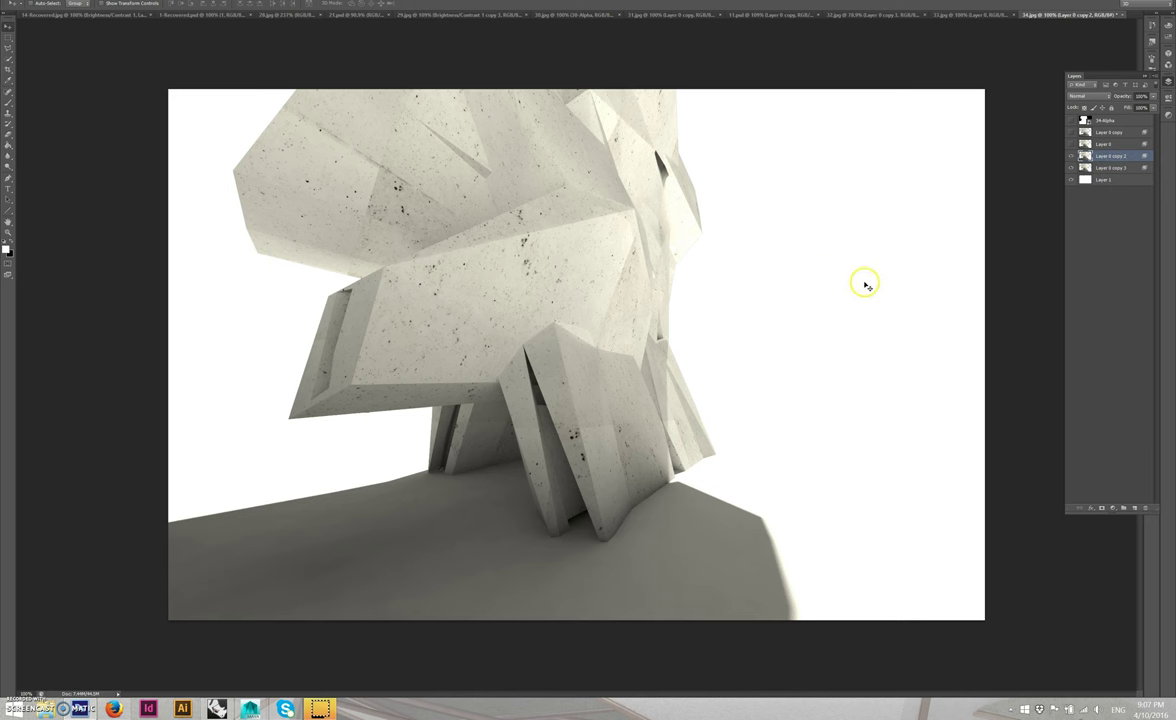
pyautogui.click(969, 331)
pyautogui.click(1122, 157)
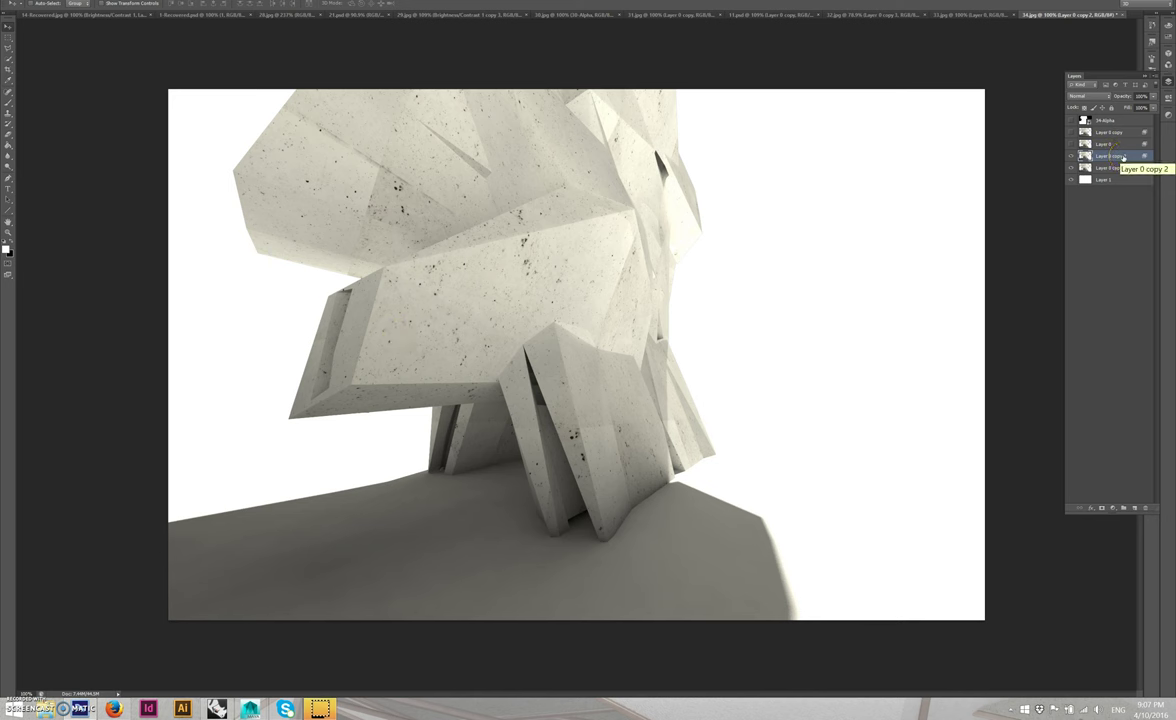
pyautogui.press('Right')
pyautogui.press('Right')
pyautogui.press('Right')
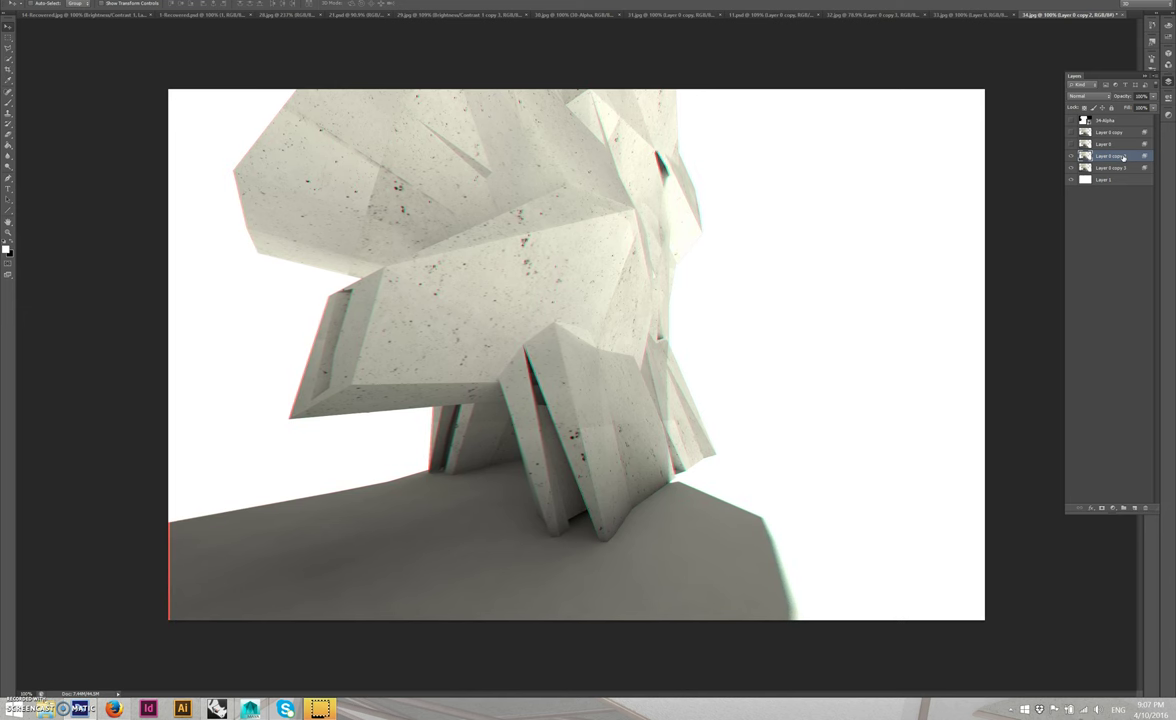
pyautogui.press('Right')
pyautogui.press('Right')
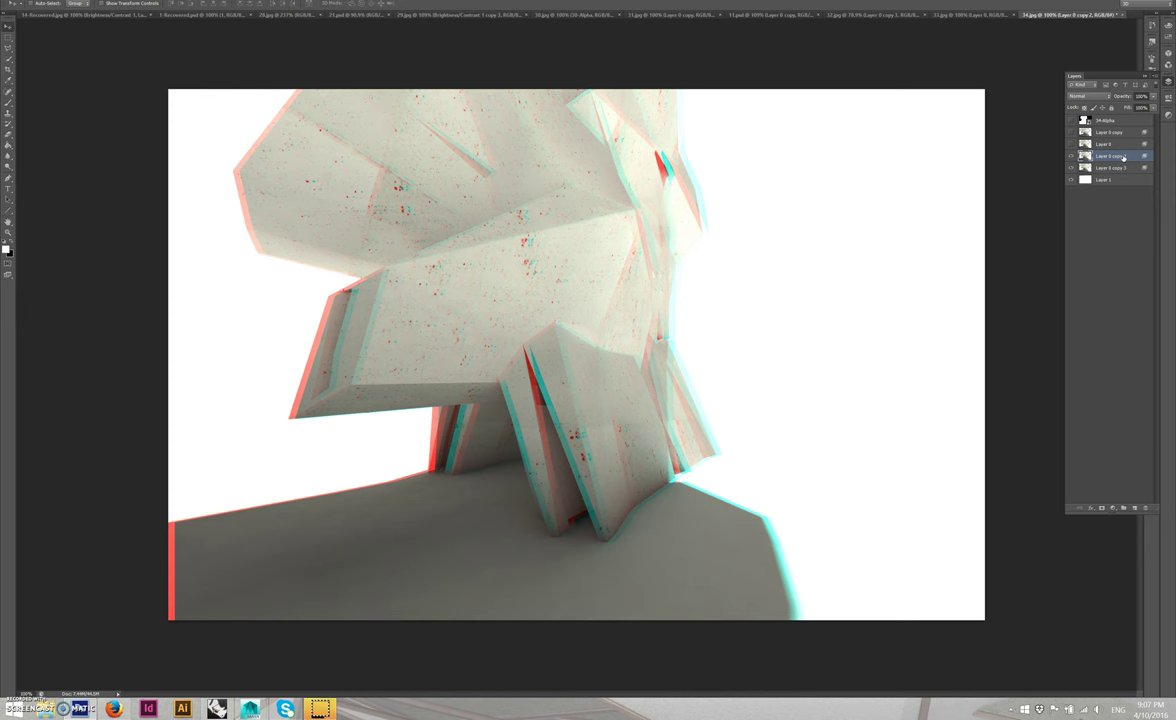
pyautogui.press('Right')
pyautogui.press('Right')
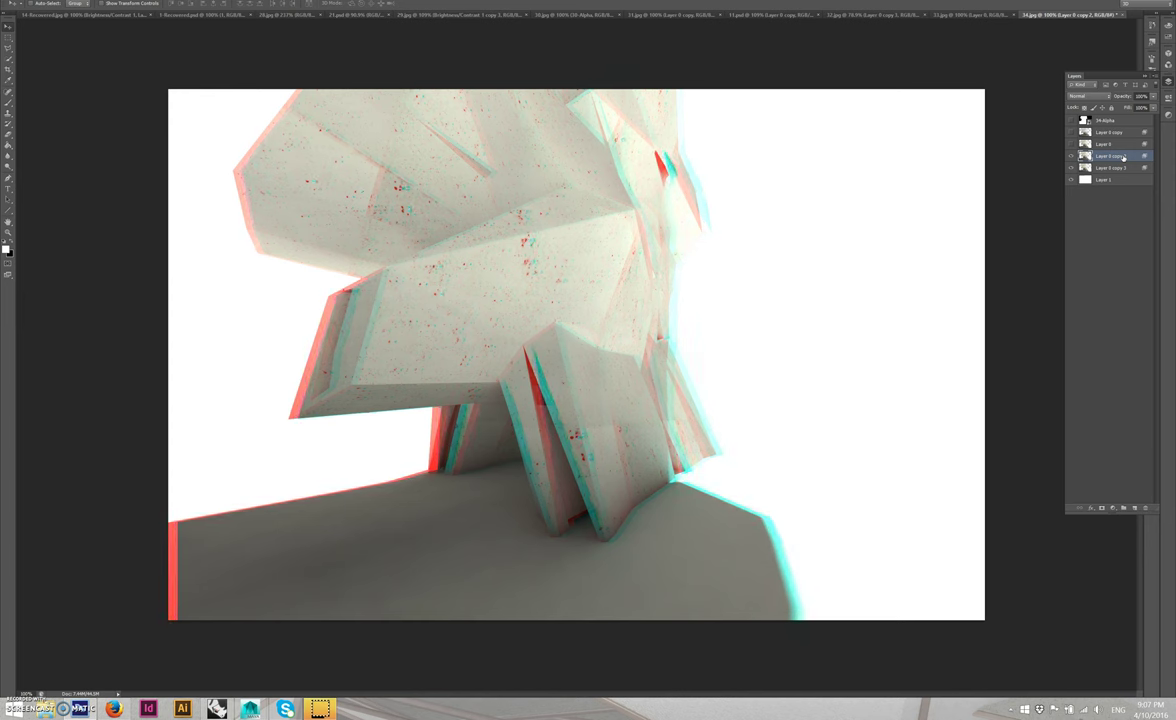
pyautogui.press('Right')
pyautogui.press('Right')
pyautogui.press('Right')
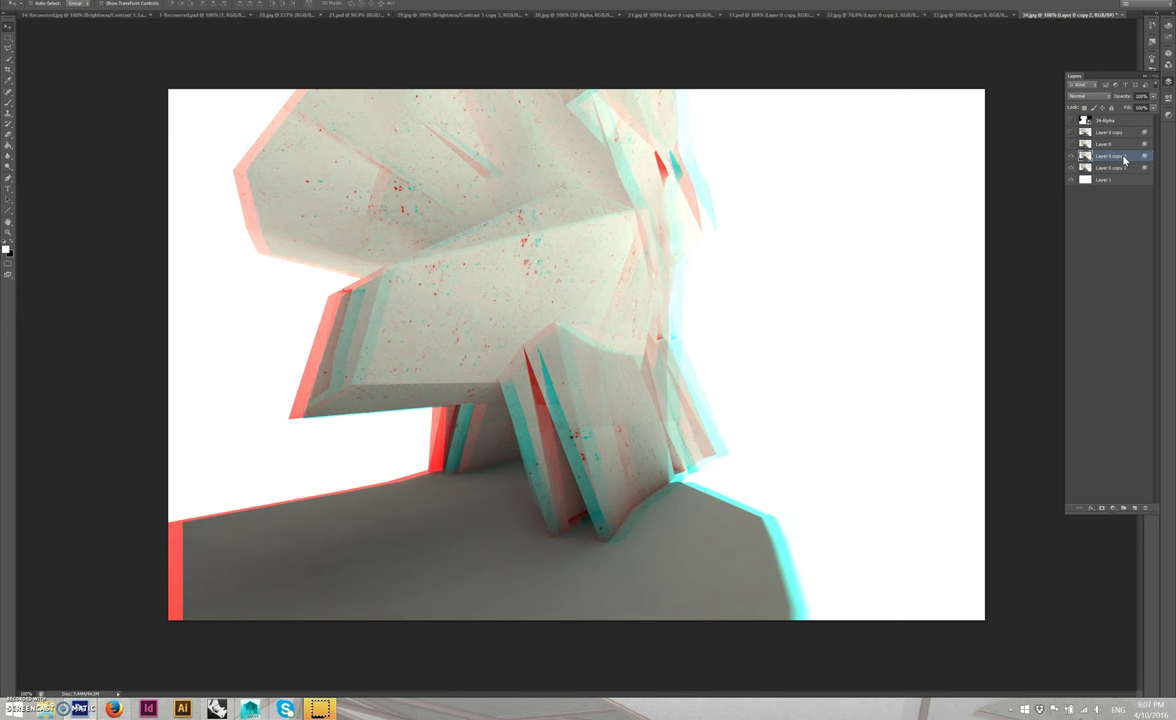
pyautogui.press('Left')
pyautogui.press('Left')
pyautogui.press('Left')
pyautogui.press('Left')
pyautogui.press('Left')
pyautogui.press('Left')
pyautogui.press('Left')
pyautogui.press('Left')
pyautogui.press('Left')
pyautogui.press('Left')
pyautogui.press('Left')
pyautogui.press('Left')
pyautogui.press('Left')
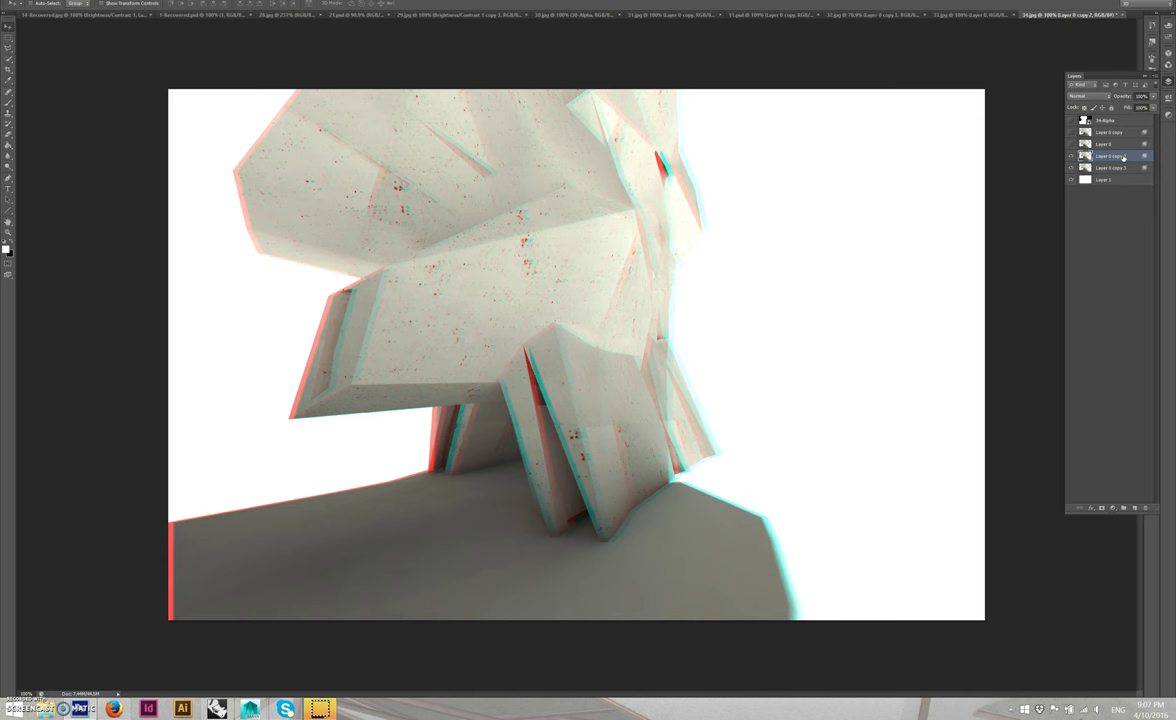
pyautogui.press('Left')
pyautogui.press('Left')
pyautogui.press('Left')
pyautogui.press('Left')
pyautogui.press('Left')
pyautogui.press('Left')
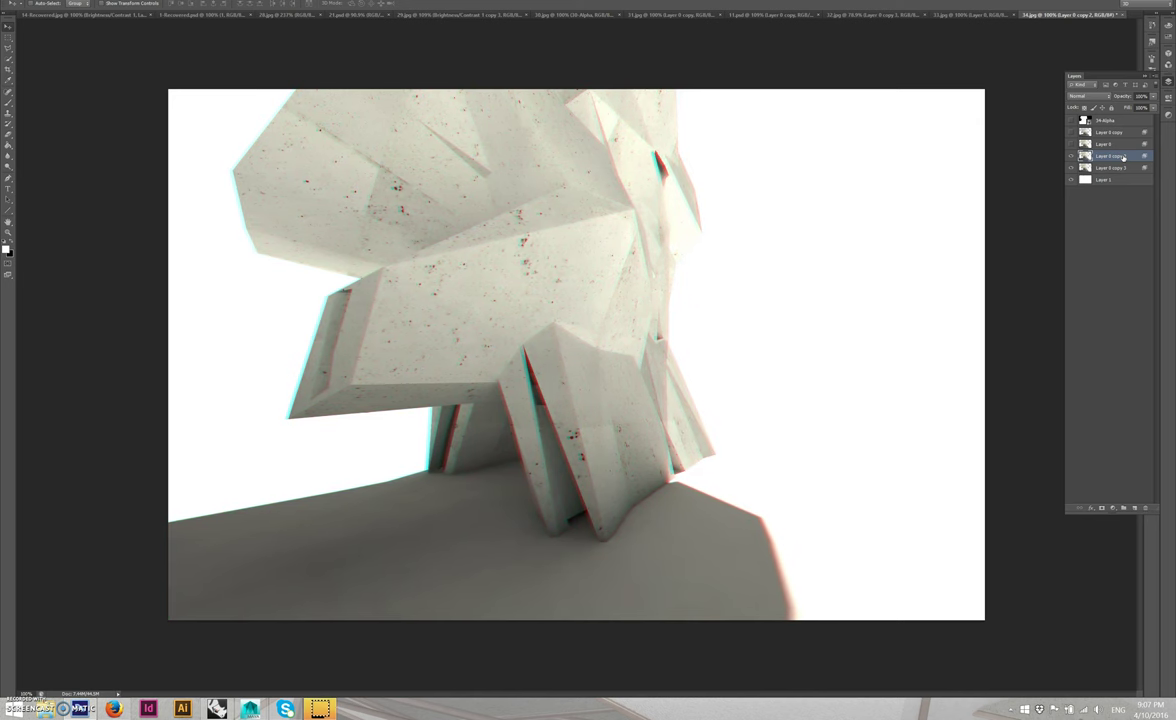
pyautogui.press('Left')
pyautogui.press('Left')
pyautogui.press('Left')
pyautogui.press('Left')
pyautogui.press('Left')
pyautogui.press('Left')
pyautogui.press('Left')
pyautogui.press('Left')
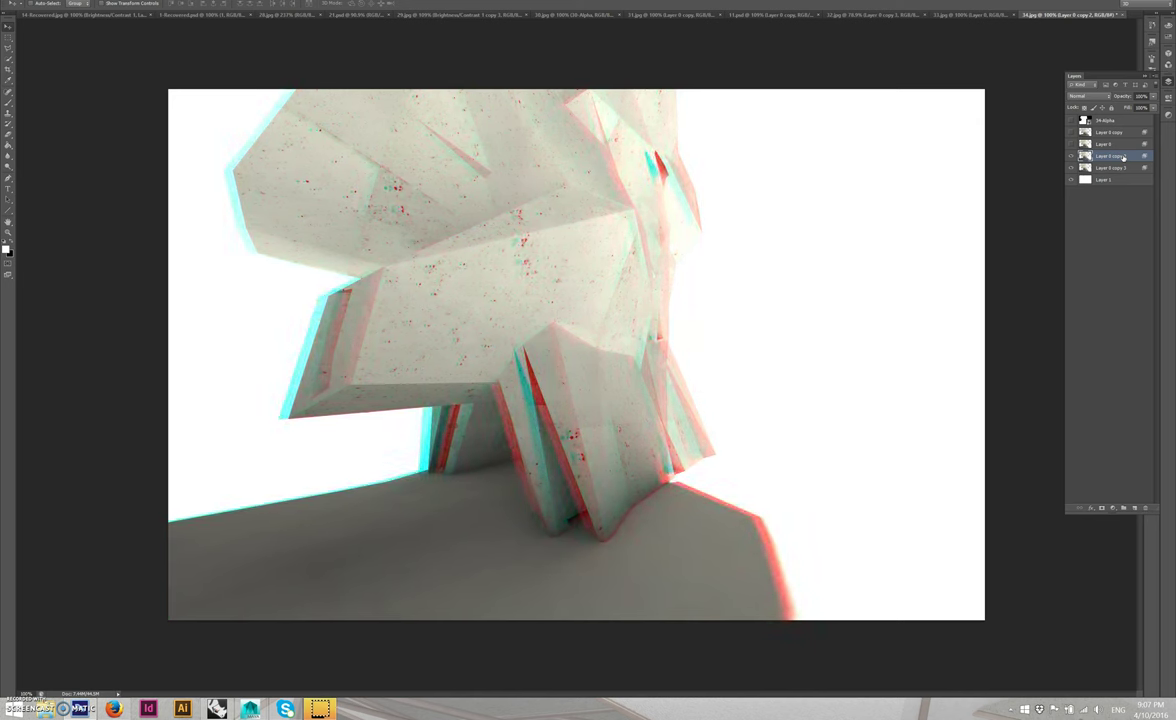
pyautogui.press('Left')
pyautogui.press('Left')
pyautogui.press('Left')
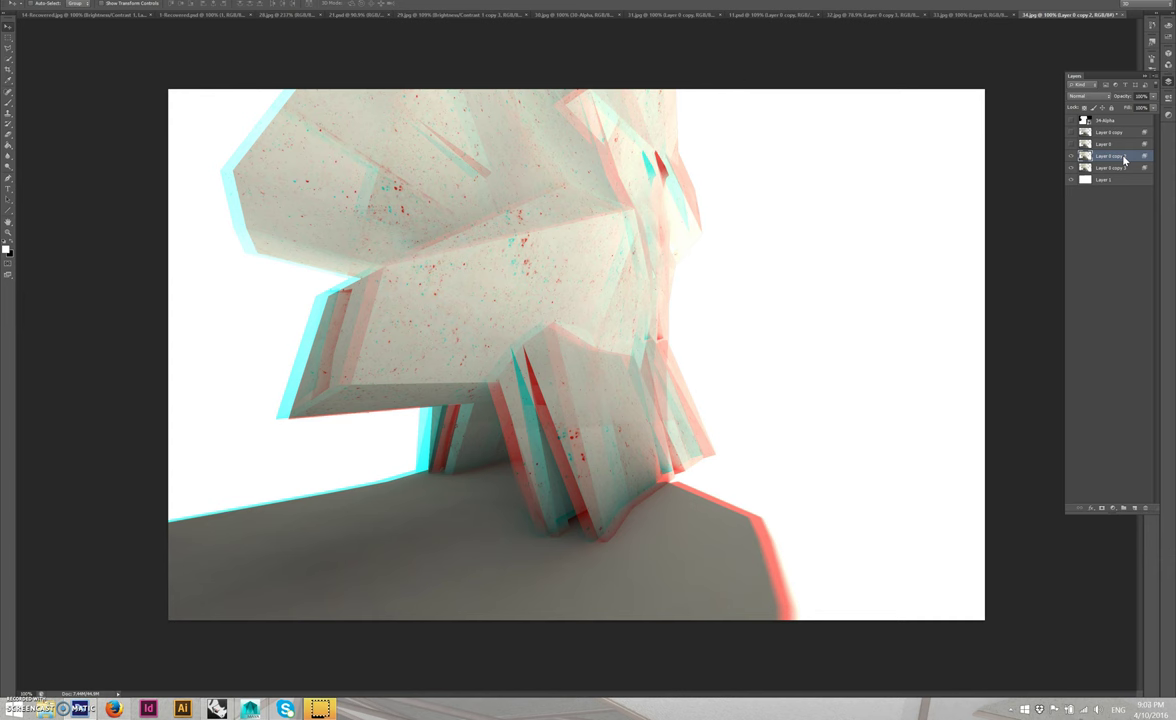
pyautogui.press('Right')
pyautogui.press('Right')
pyautogui.press('Right')
pyautogui.press('Right')
pyautogui.press('Right')
pyautogui.press('Right')
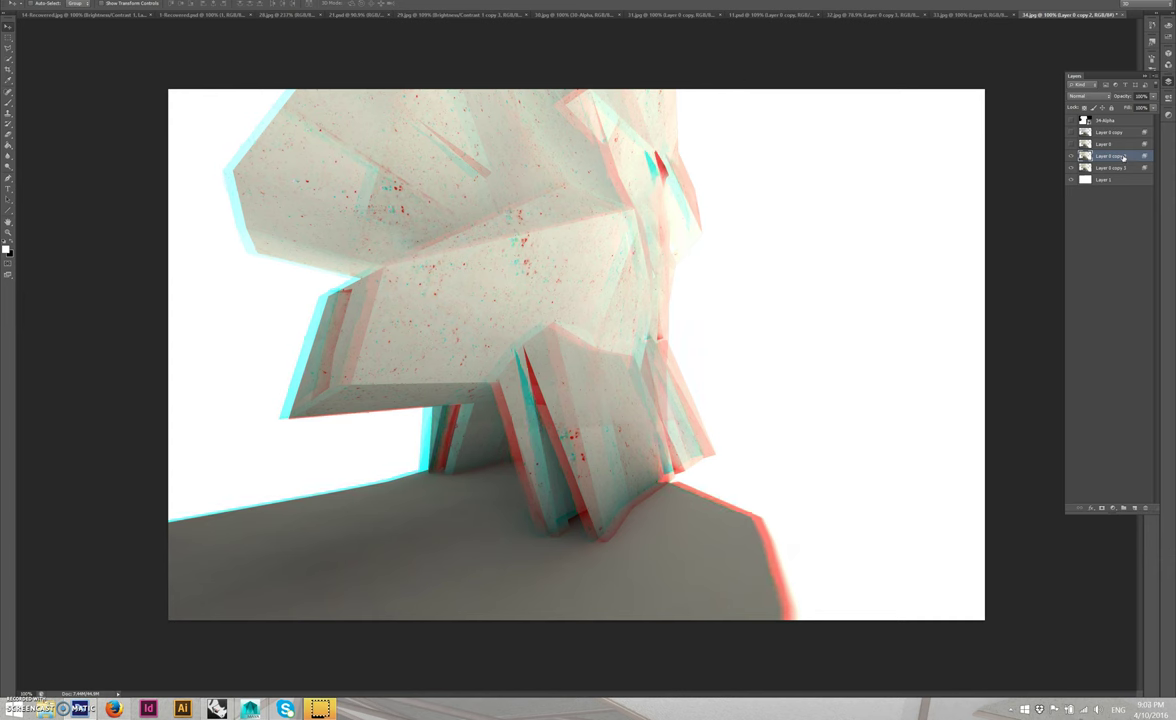
pyautogui.press('Right')
pyautogui.press('Right')
pyautogui.press('Right')
pyautogui.press('Right')
pyautogui.press('Right')
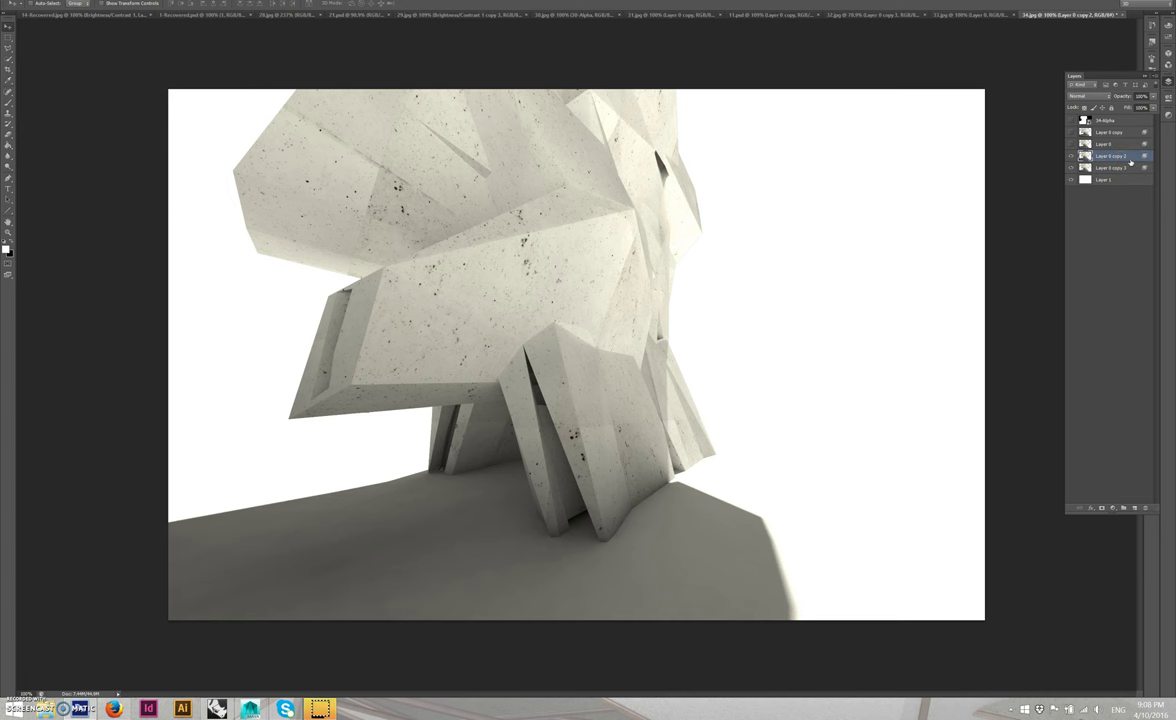
pyautogui.hotkey('ctrl', 't')
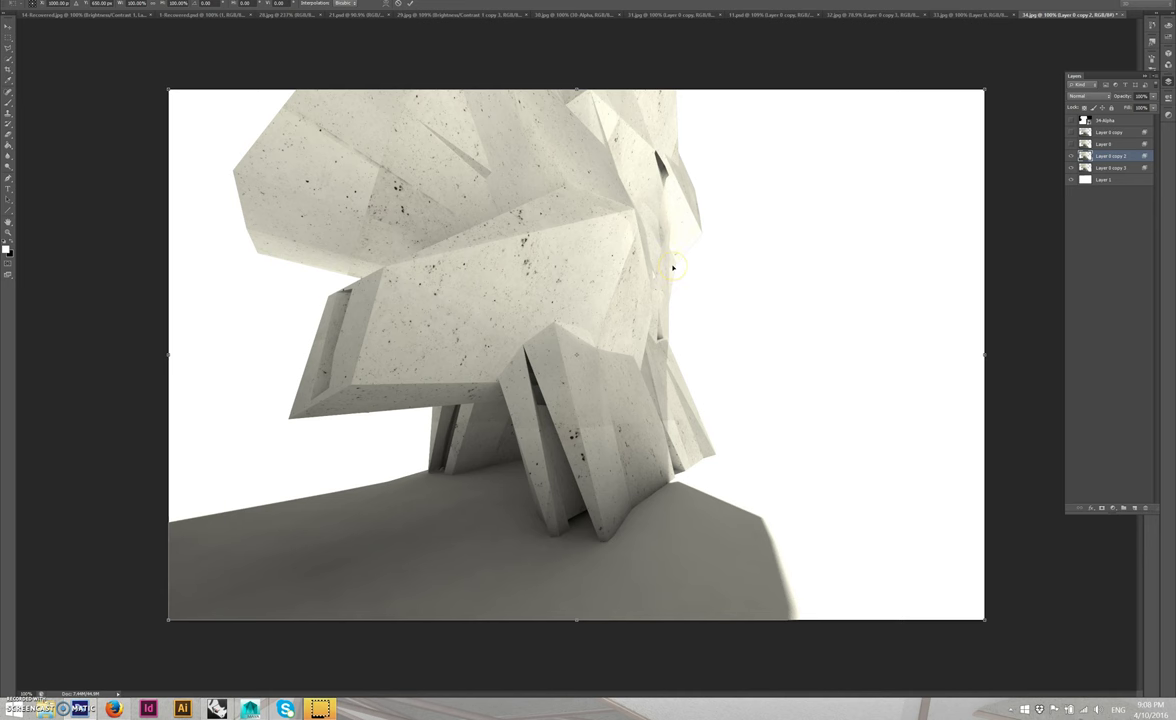
pyautogui.rightClick(673, 268)
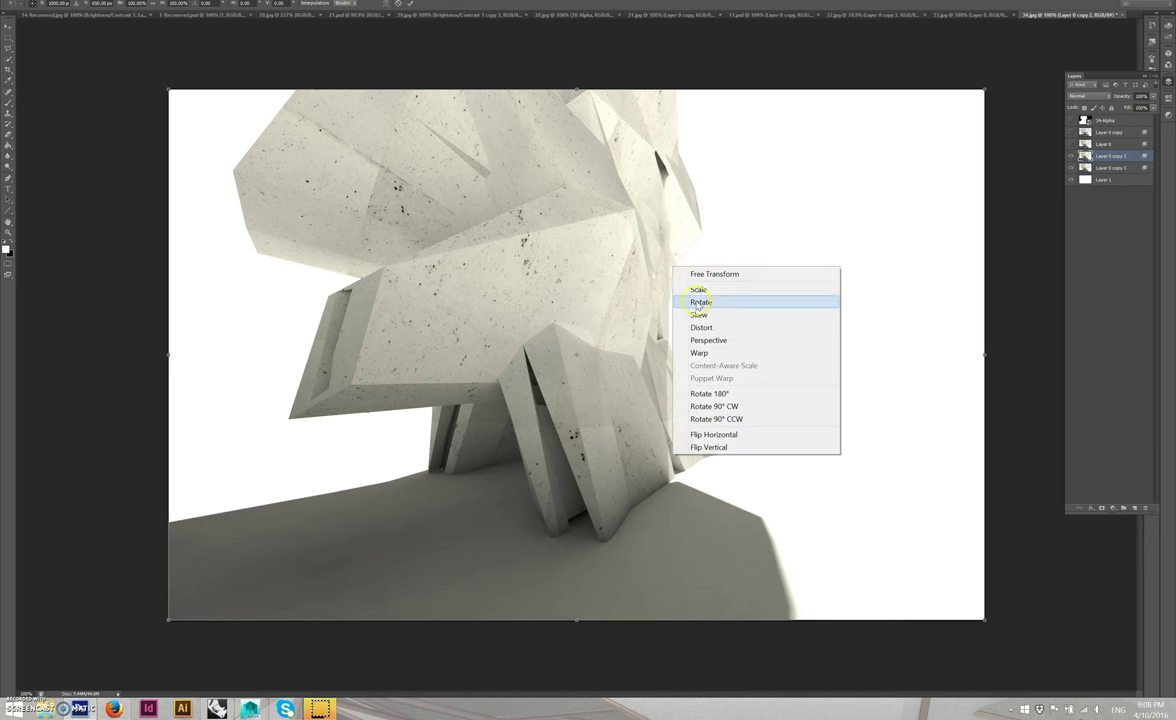
pyautogui.click(705, 328)
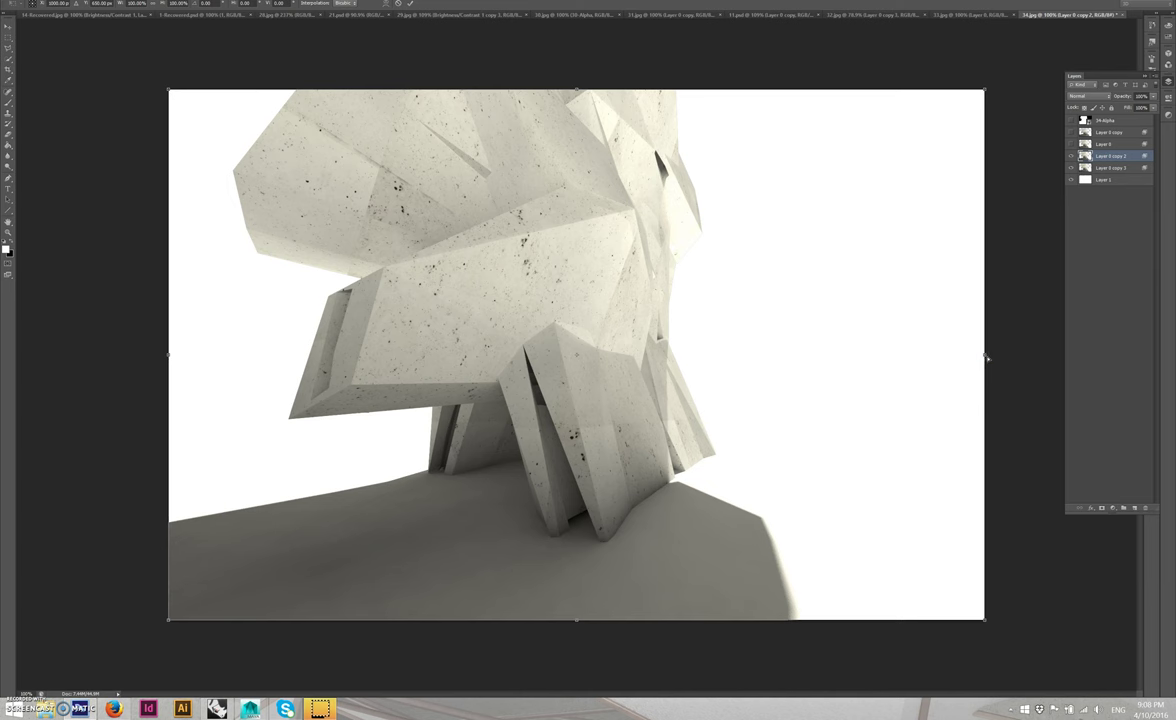
pyautogui.moveTo(986, 357); pyautogui.dragTo(955, 360)
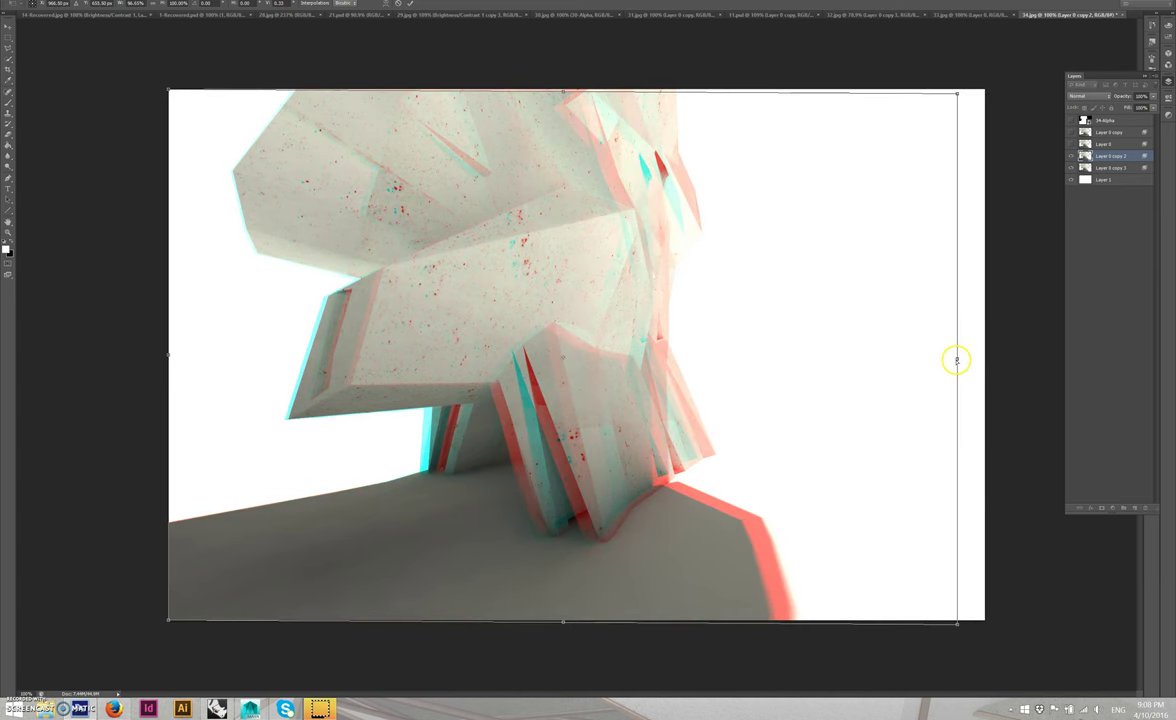
pyautogui.press('Return')
pyautogui.click(1120, 168)
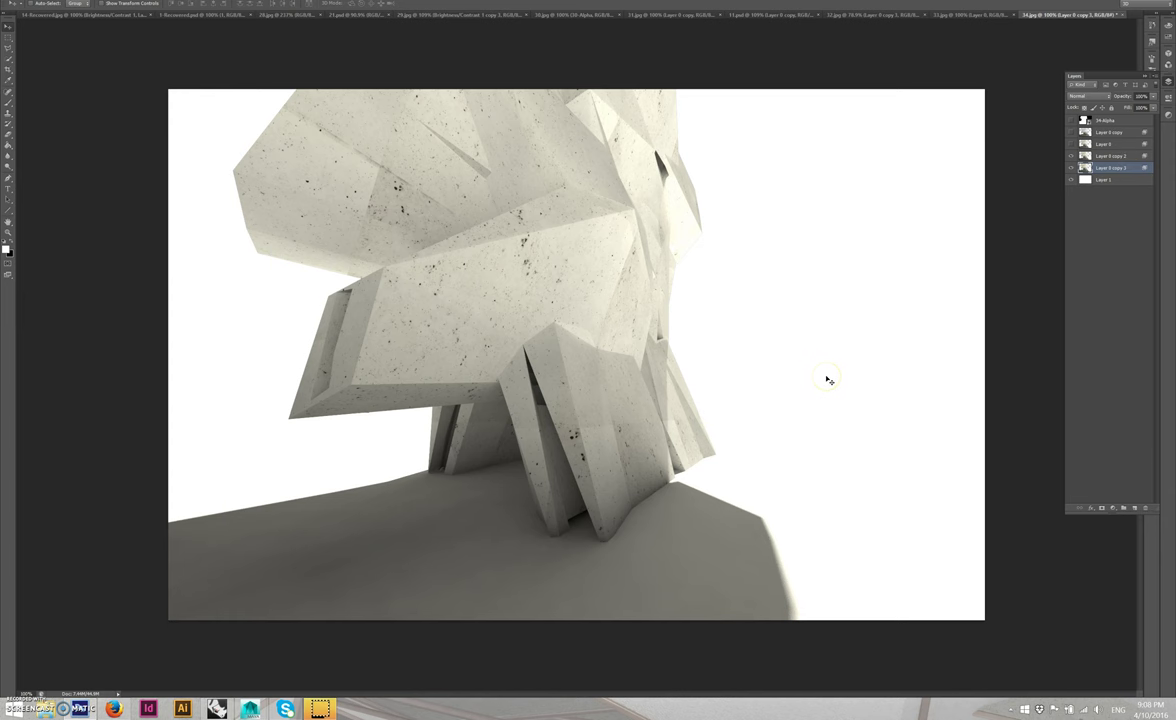
# Step: Distort Layer 0 copy 3, stretching its right and left sides past the canvas edges
pyautogui.hotkey('ctrl', 't')
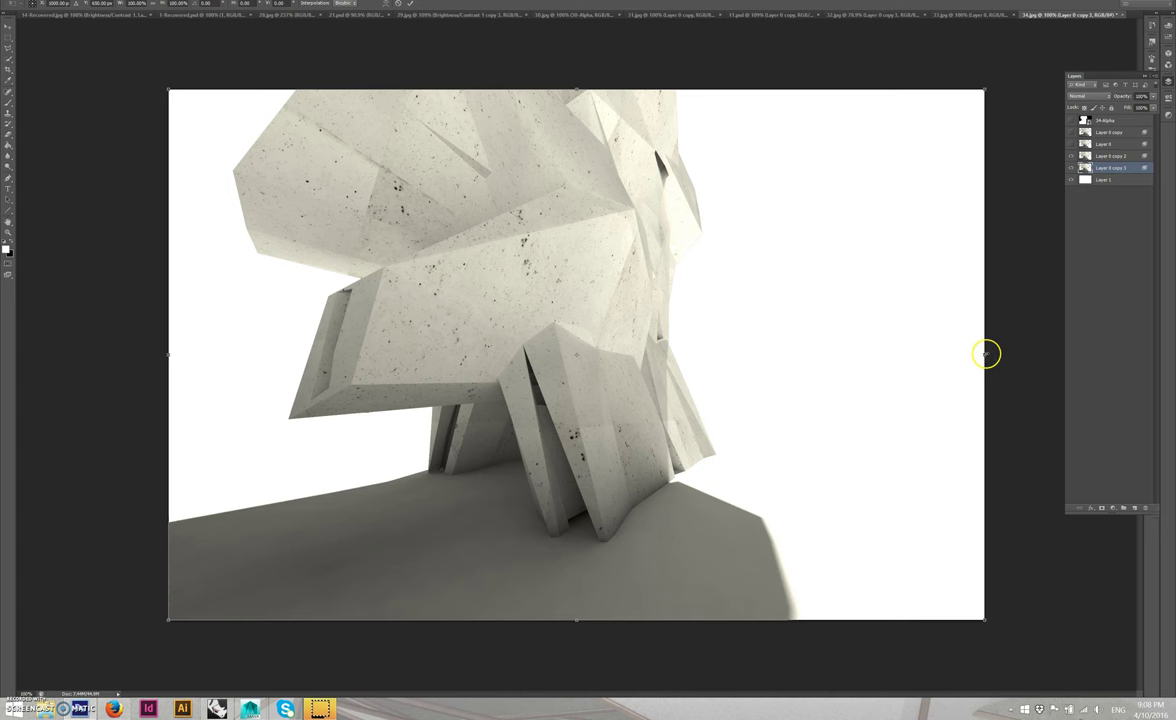
pyautogui.rightClick(956, 345)
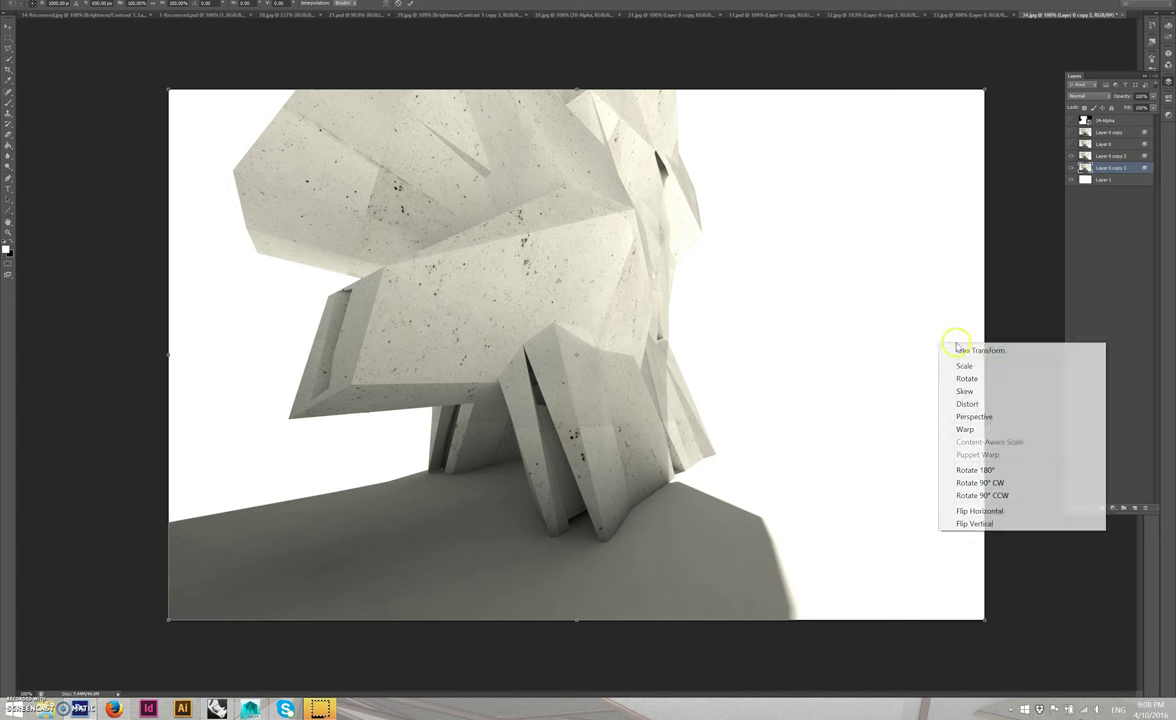
pyautogui.click(962, 403)
pyautogui.moveTo(984, 353); pyautogui.dragTo(1032, 356)
pyautogui.moveTo(1040, 355); pyautogui.dragTo(1047, 355)
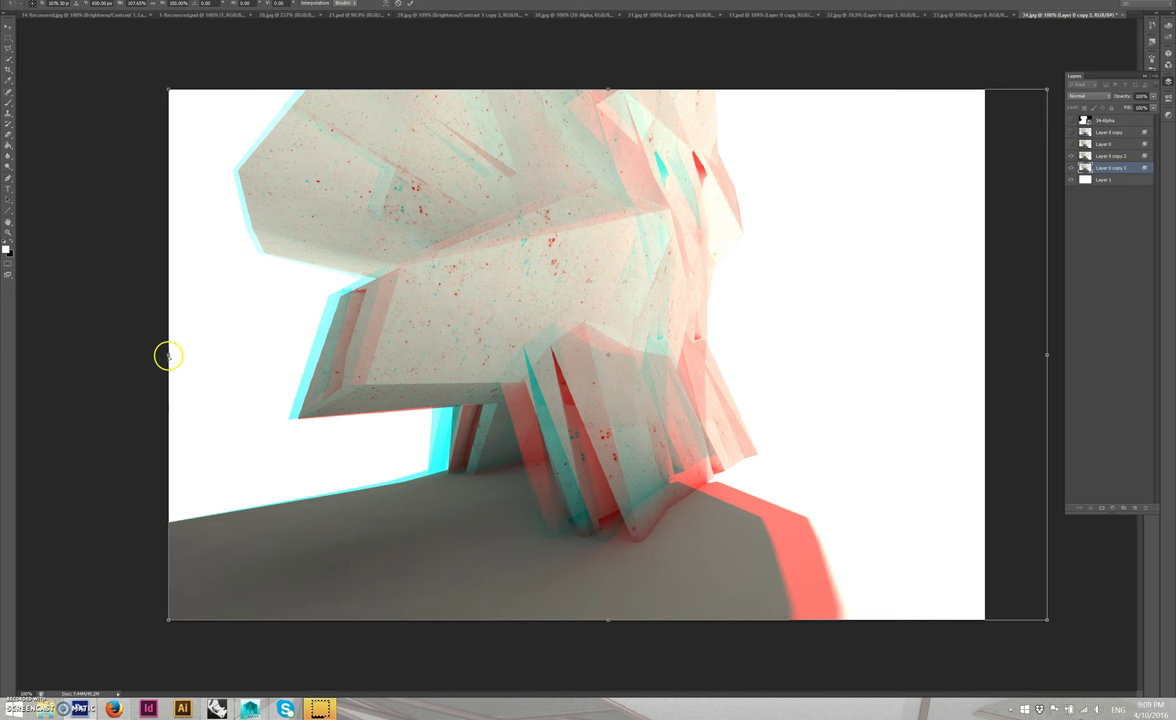
pyautogui.moveTo(166, 355)
pyautogui.mouseDown()
pyautogui.moveTo(132, 357)
pyautogui.moveTo(144, 357)
pyautogui.mouseUp()
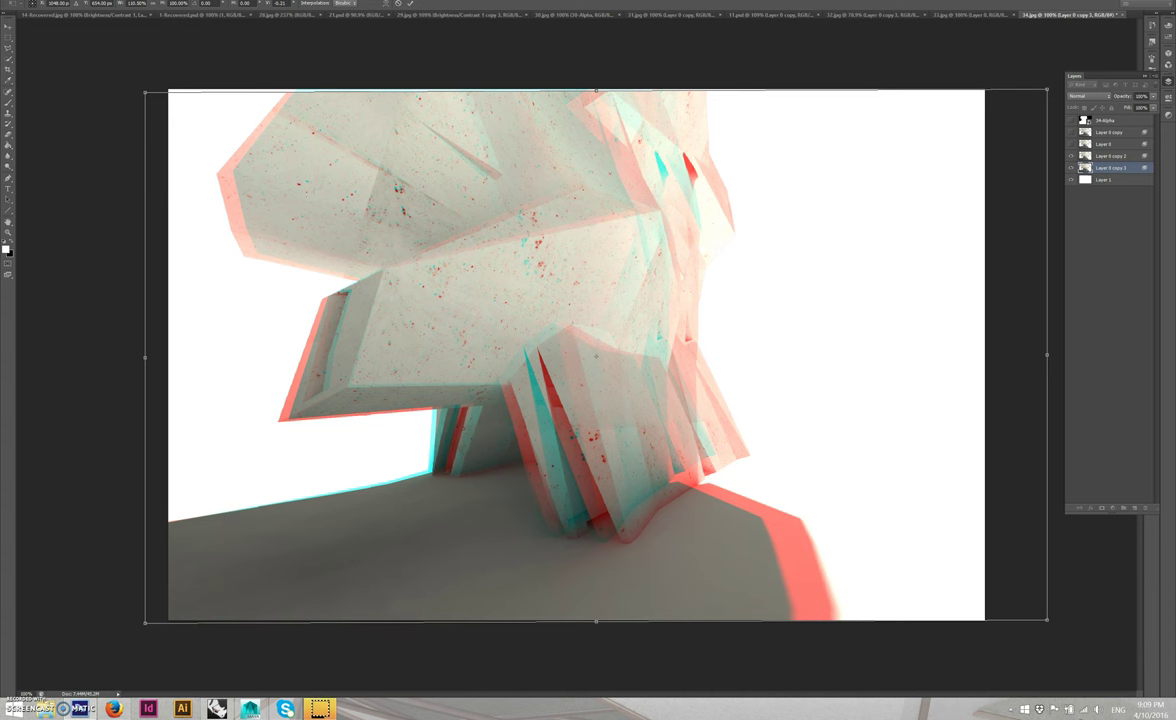
# Step: Skew the transformed layer to nudge it slightly to the left
pyautogui.rightClick(413, 297)
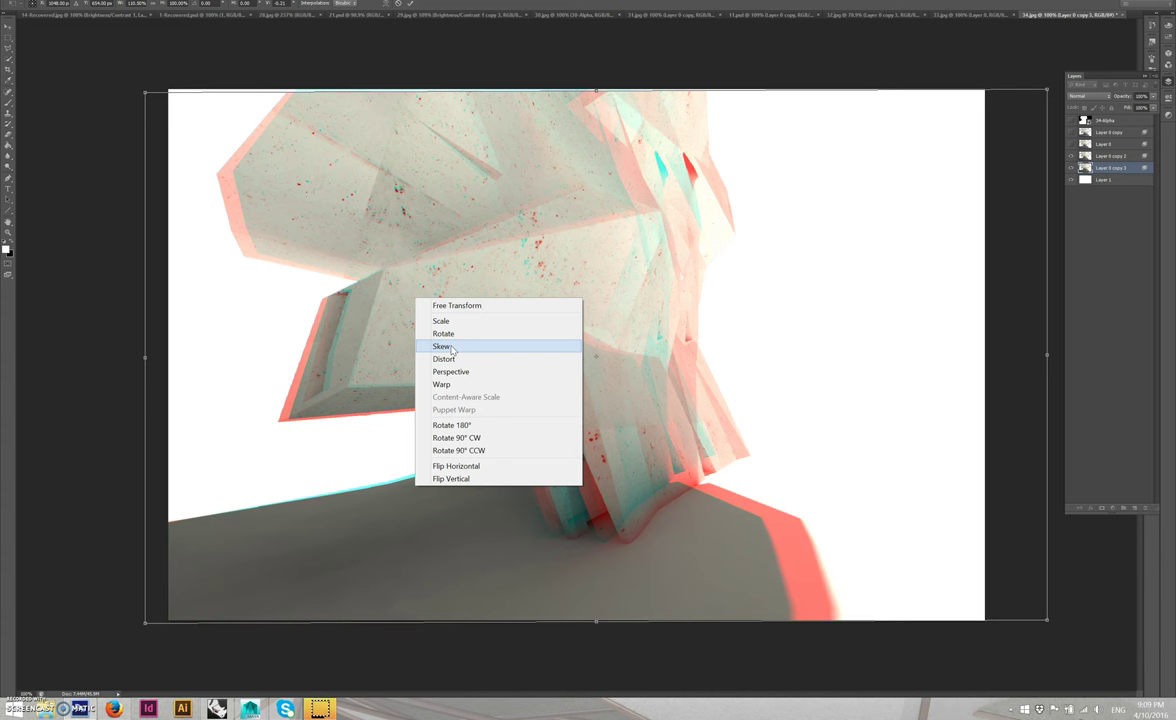
pyautogui.click(450, 347)
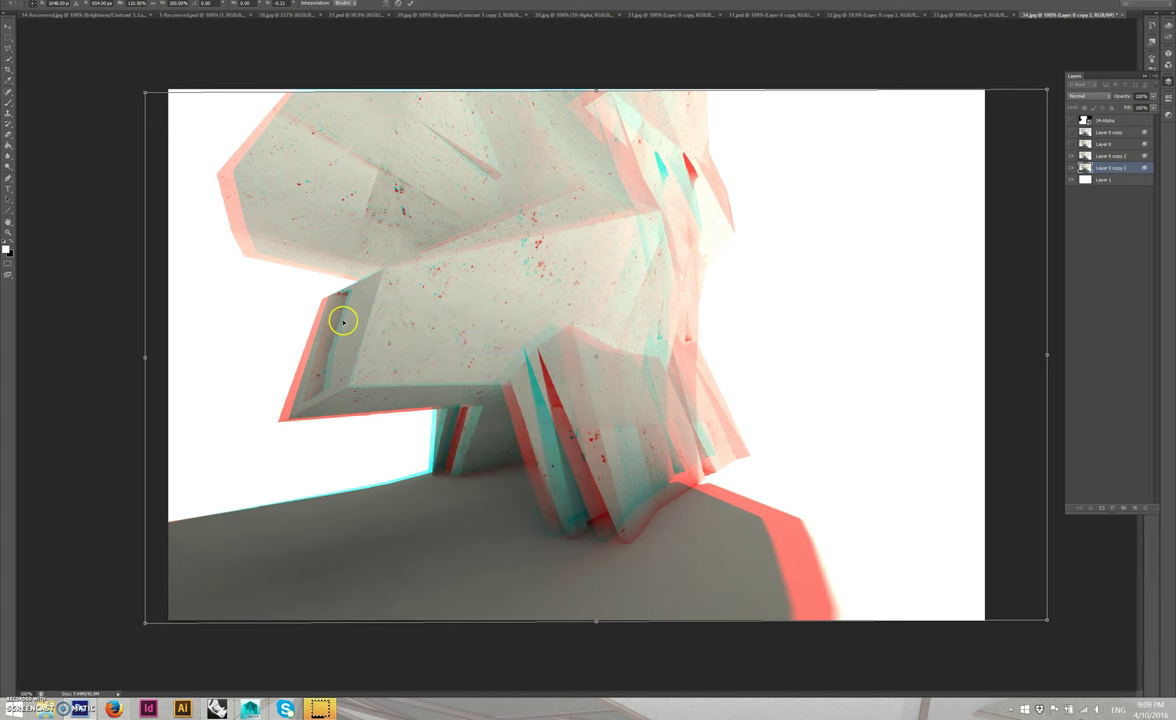
pyautogui.moveTo(273, 197); pyautogui.dragTo(335, 197)
pyautogui.rightClick(335, 197)
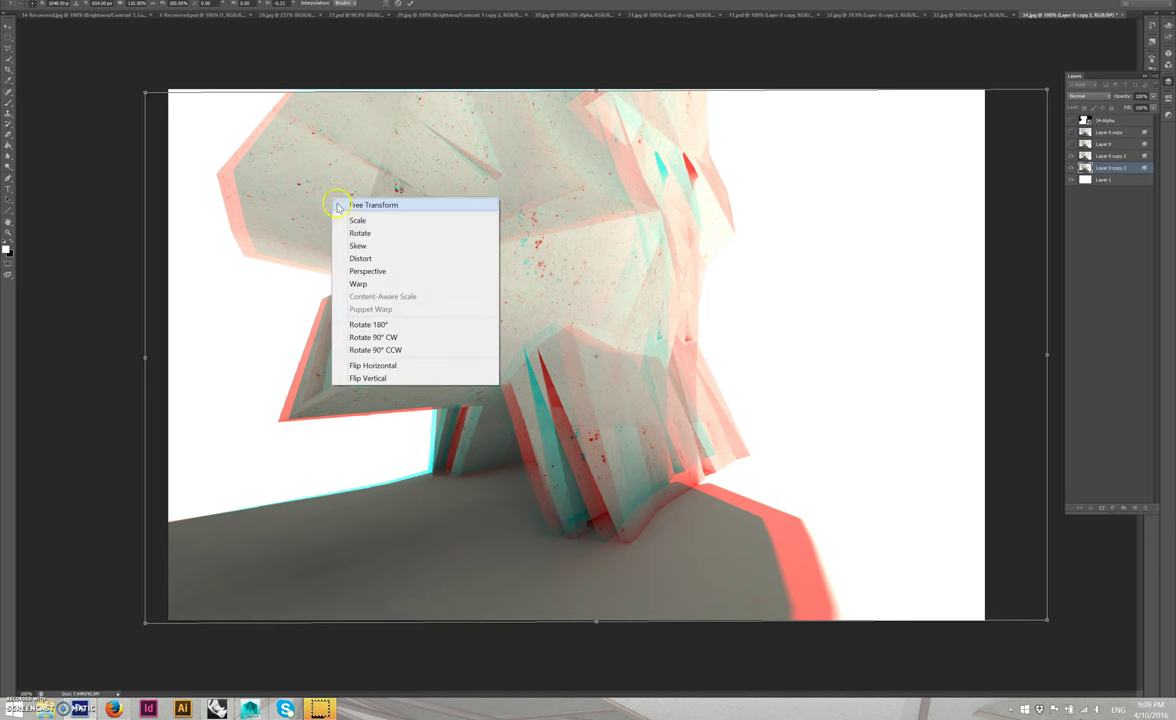
pyautogui.click(342, 245)
# Step: Warp the layer with a mesh to bend its left side around the sculpture
pyautogui.rightClick(282, 215)
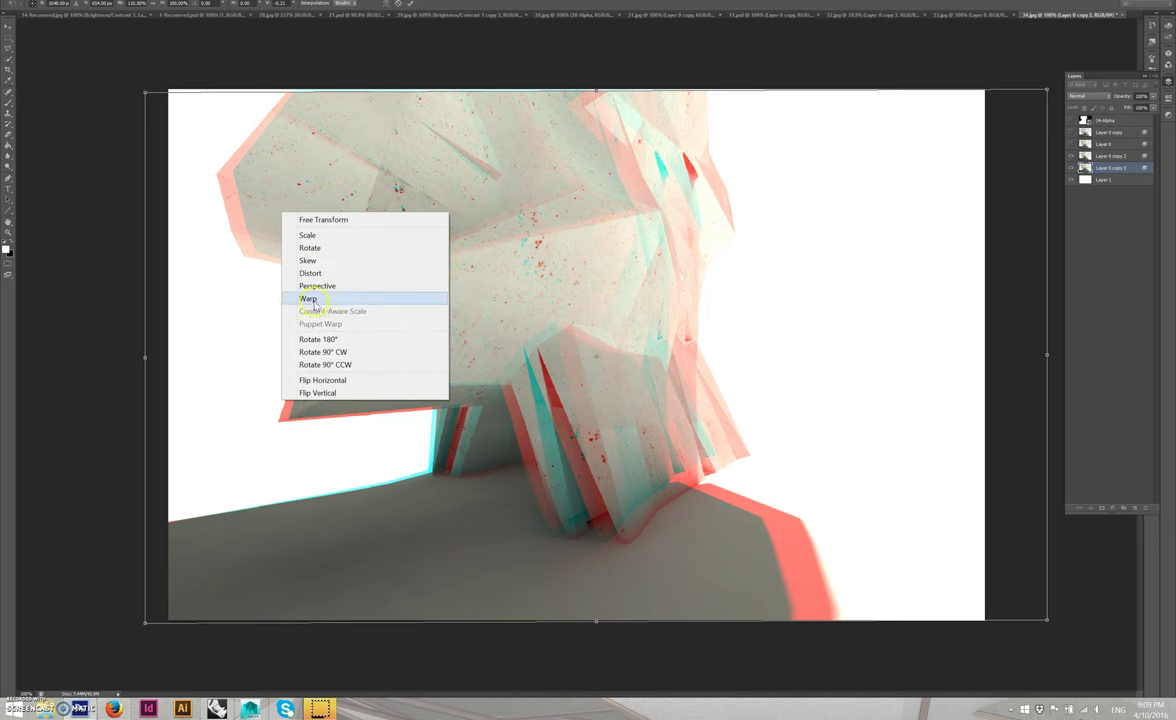
pyautogui.click(310, 299)
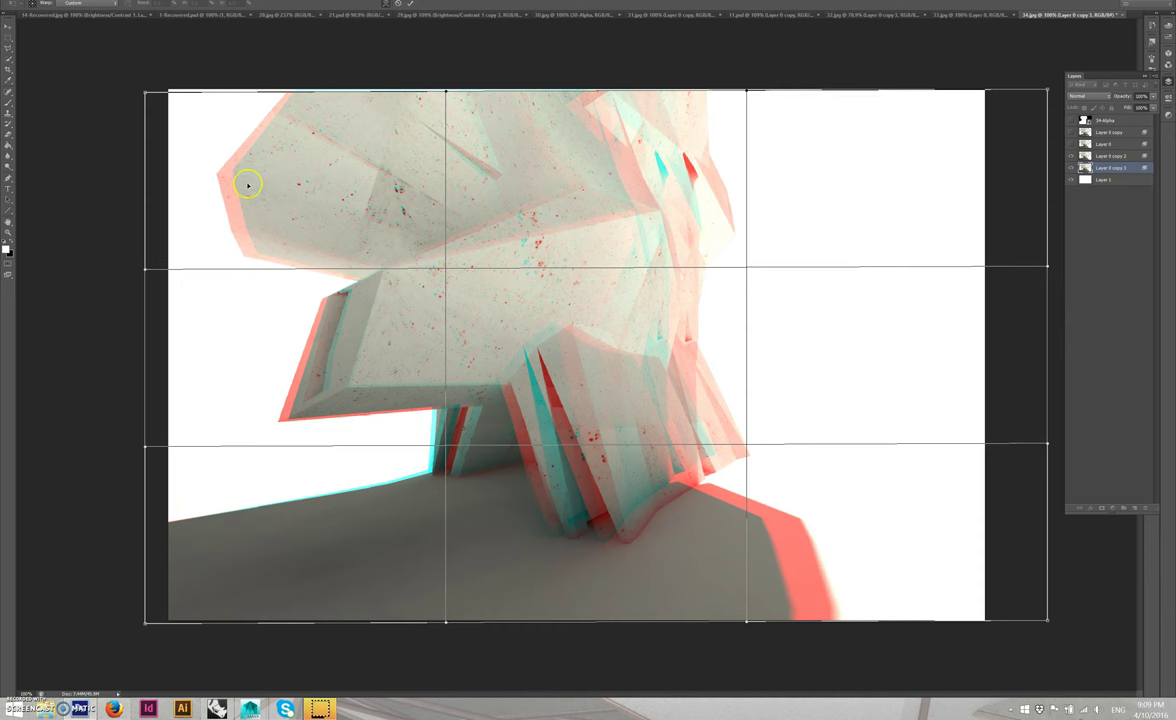
pyautogui.moveTo(248, 185); pyautogui.dragTo(240, 186)
pyautogui.moveTo(263, 438); pyautogui.dragTo(294, 414)
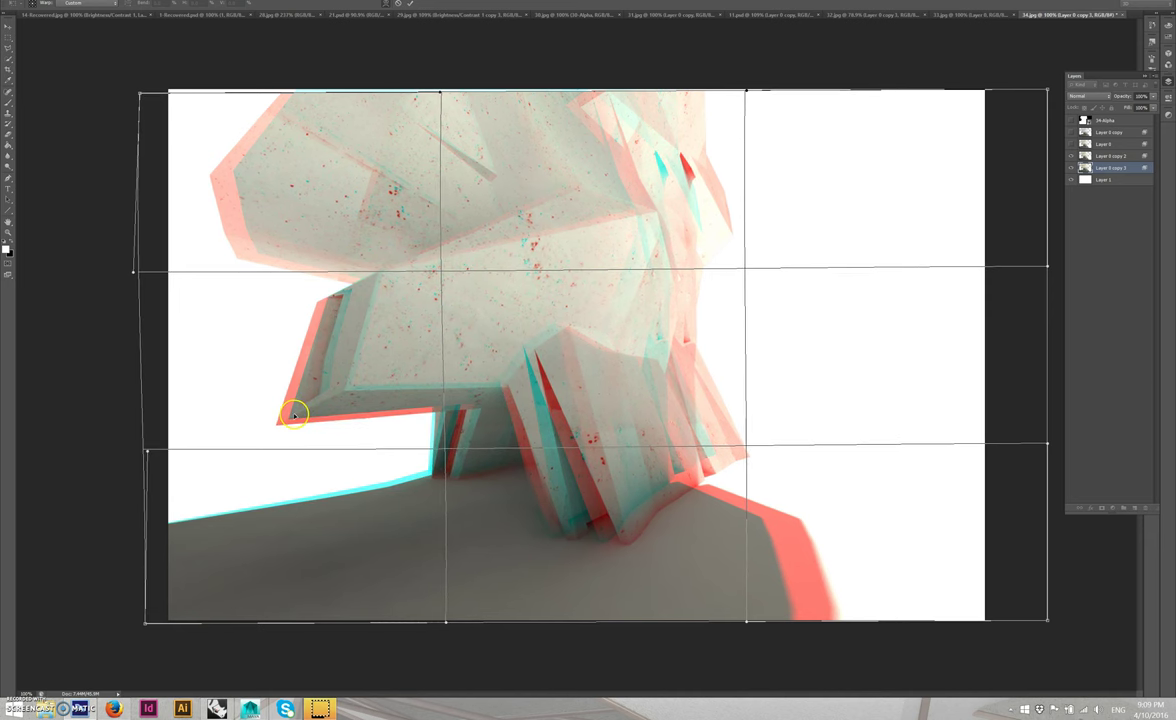
pyautogui.moveTo(245, 253); pyautogui.dragTo(249, 250)
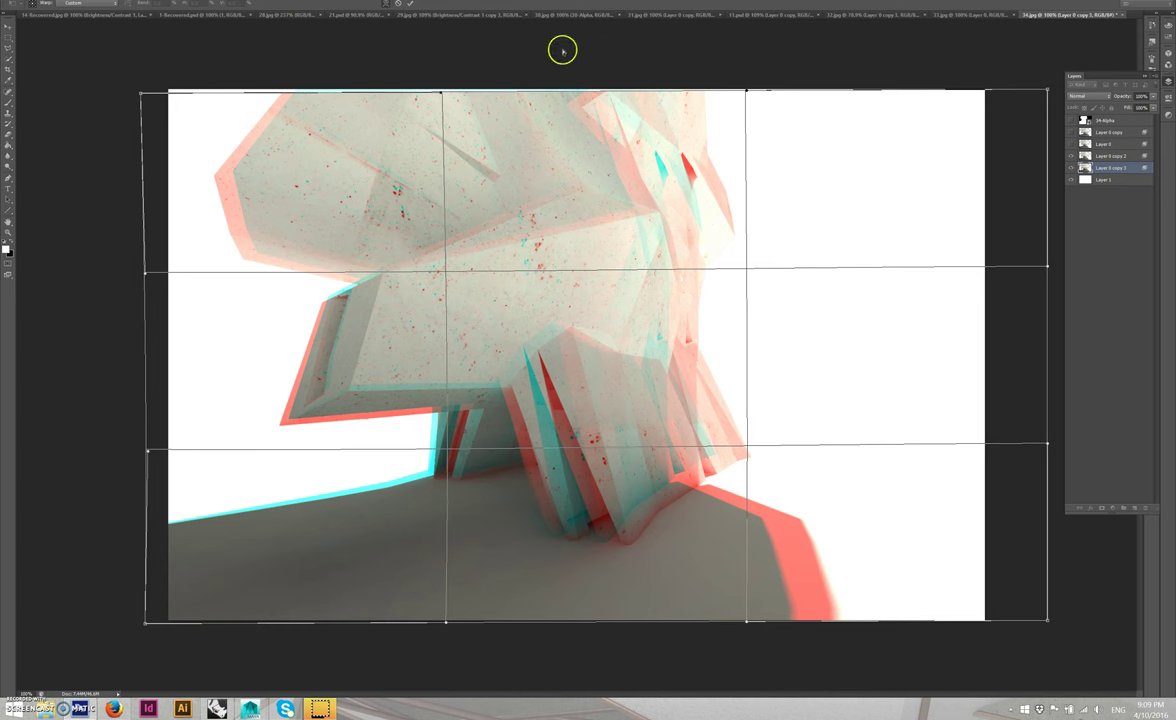
# Step: Commit the warp and blur the red shadow edge near the sculpture's base on Layer 0 copy 3
pyautogui.press('Return')
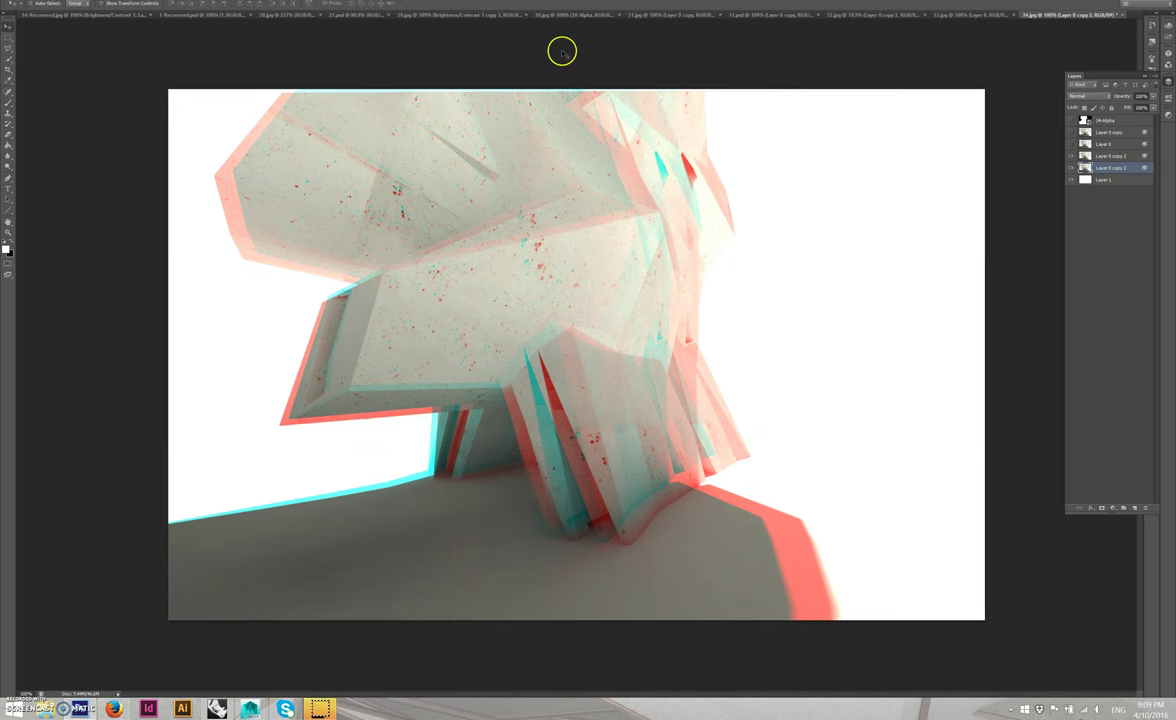
pyautogui.click(1108, 158)
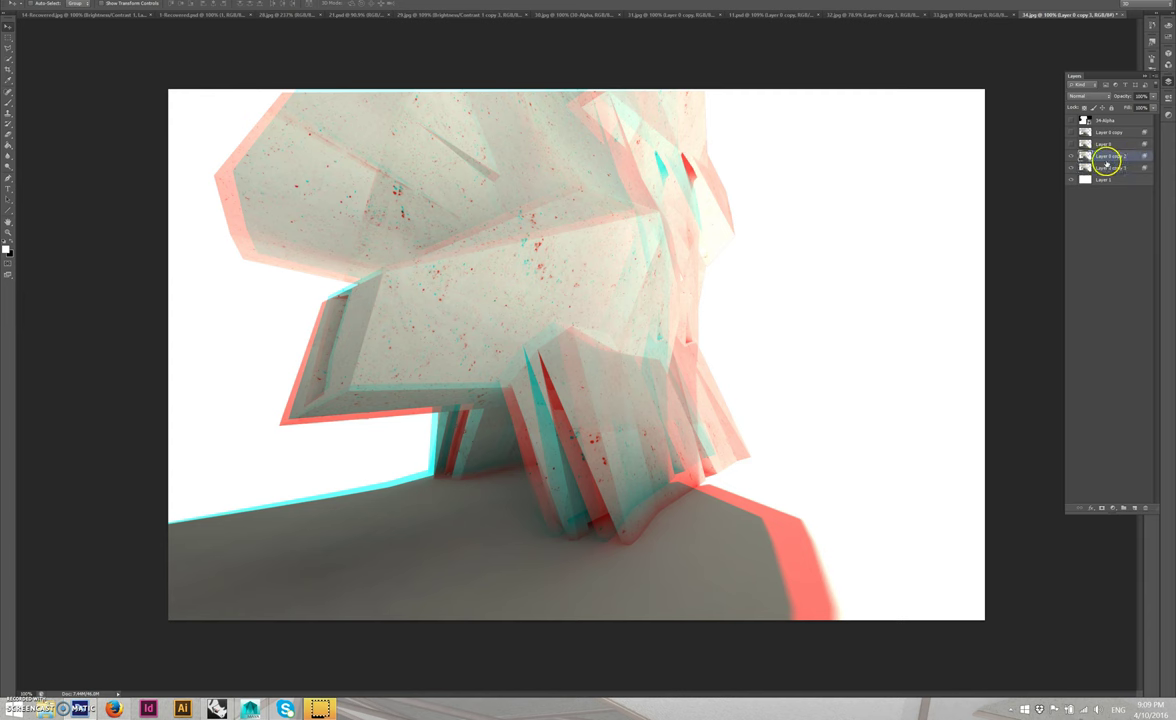
pyautogui.click(8, 157)
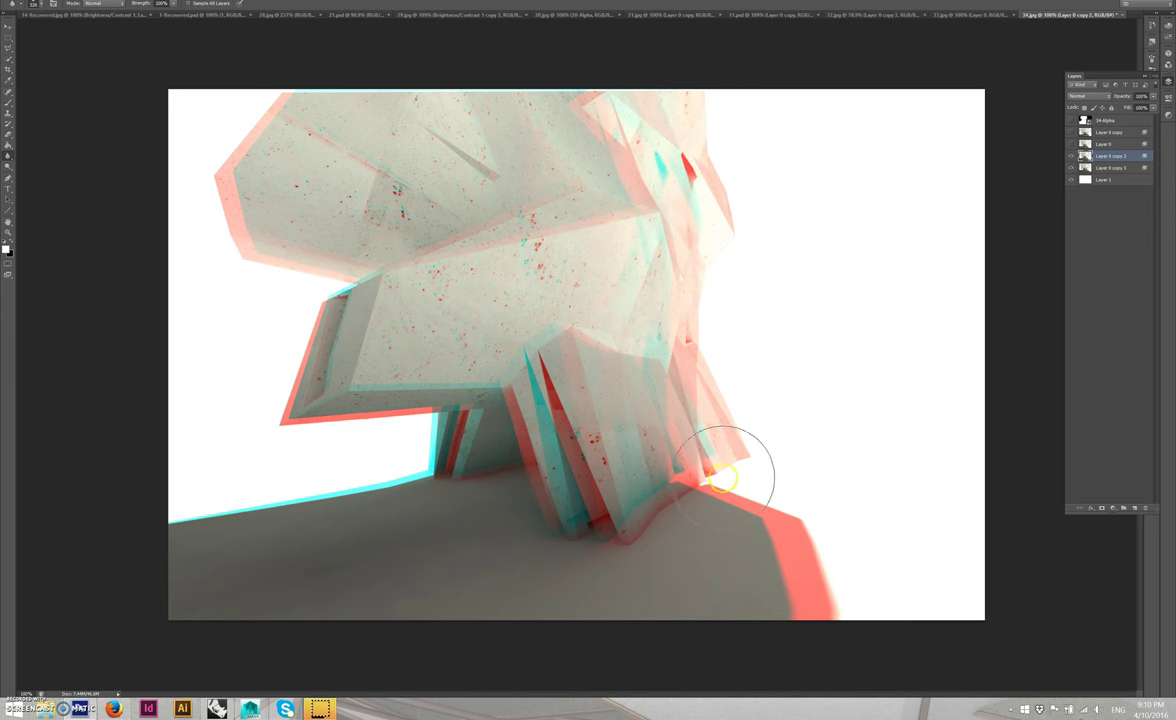
pyautogui.click(1110, 168)
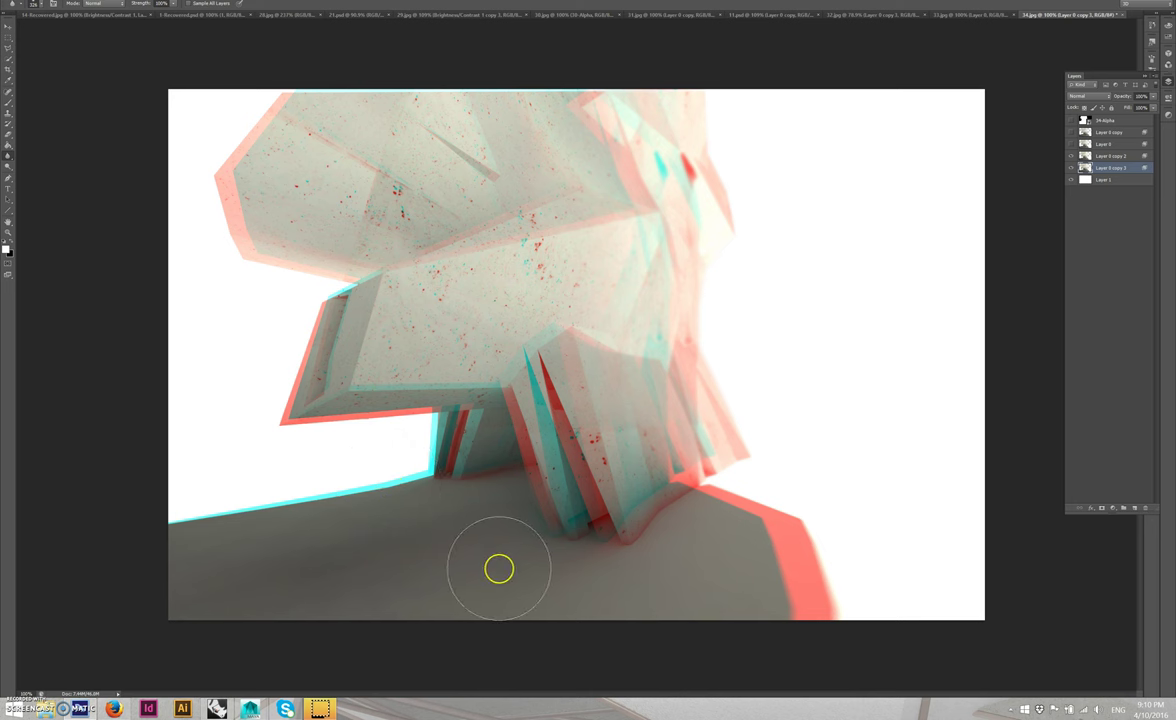
pyautogui.moveTo(498, 569)
pyautogui.mouseDown()
pyautogui.moveTo(470, 583)
pyautogui.moveTo(549, 572)
pyautogui.moveTo(444, 583)
pyautogui.moveTo(598, 554)
pyautogui.moveTo(559, 559)
pyautogui.mouseUp()
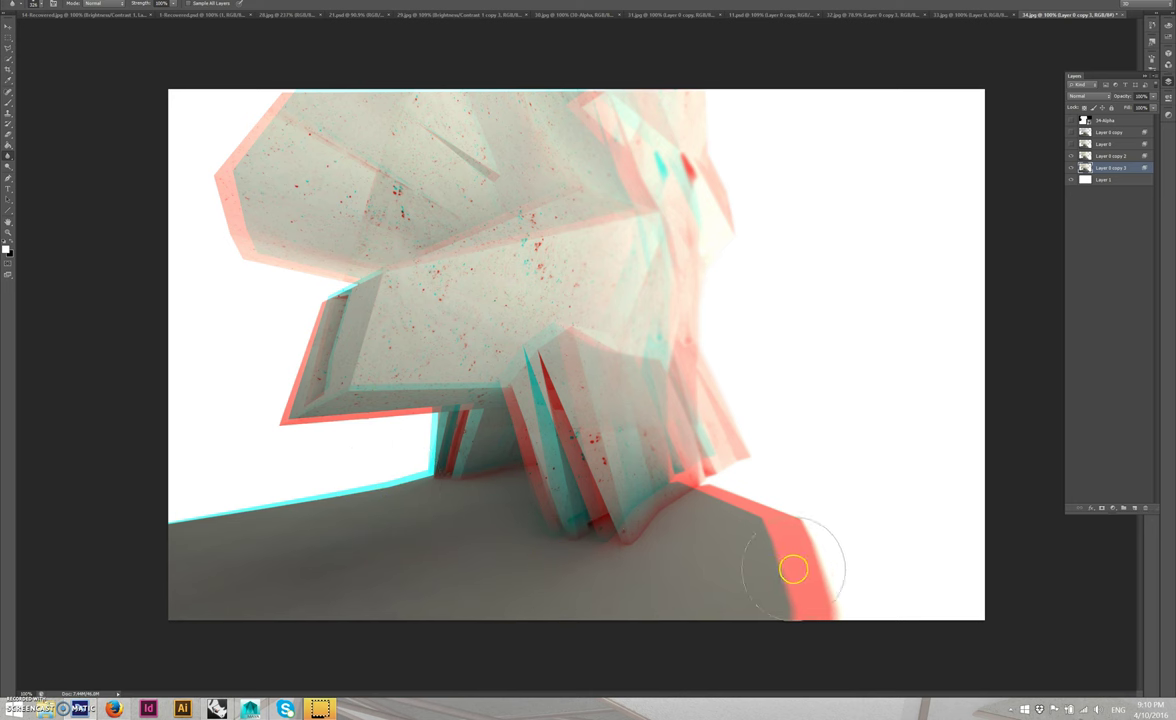
pyautogui.moveTo(796, 568); pyautogui.dragTo(745, 541)
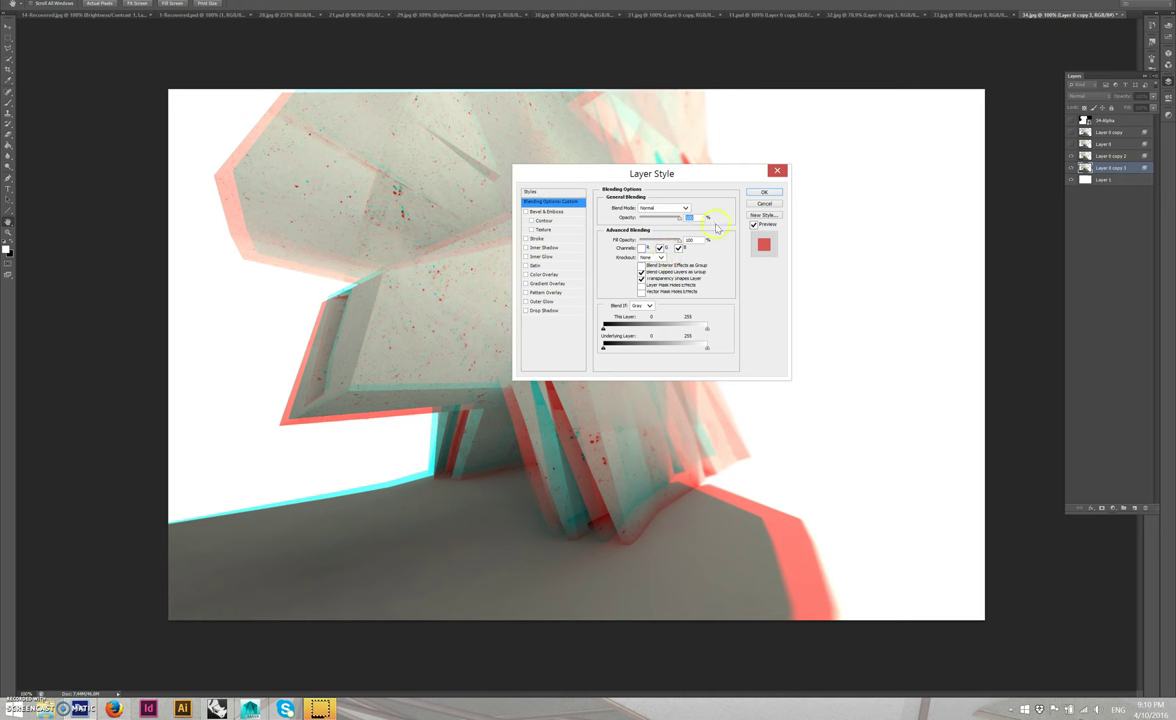
# Step: Close the Layer Style dialog and blur a small patch on the sculpture's right edge
pyautogui.click(772, 171)
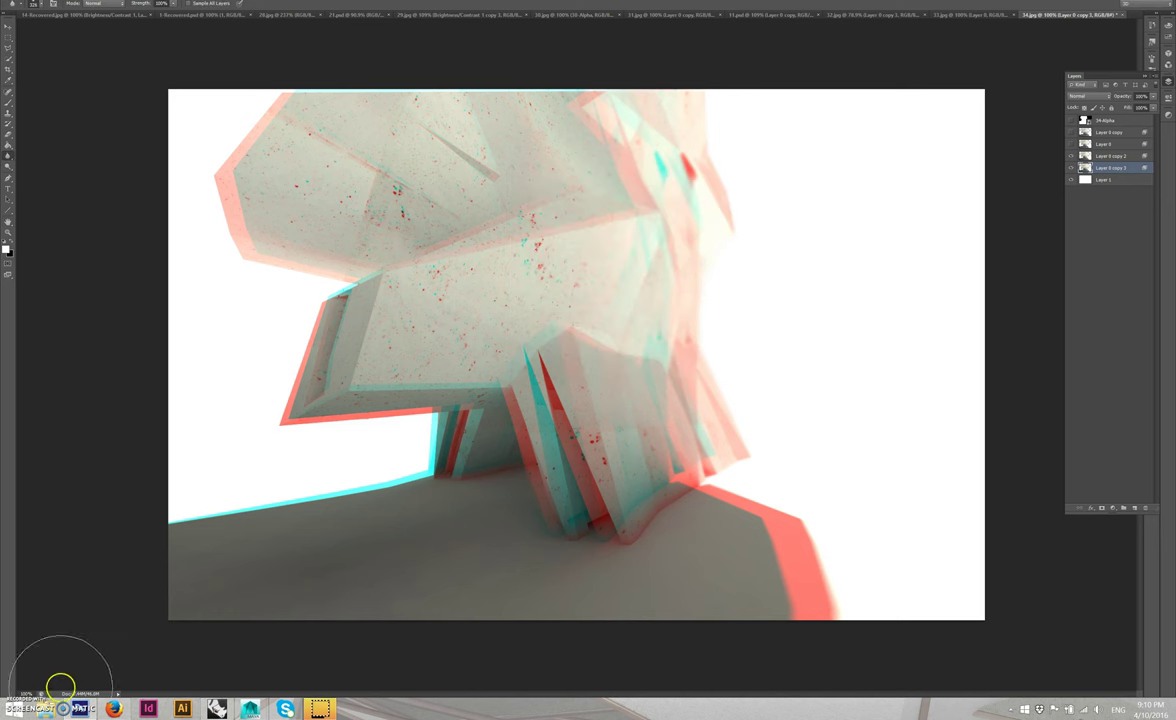
pyautogui.moveTo(699, 289); pyautogui.dragTo(740, 300)
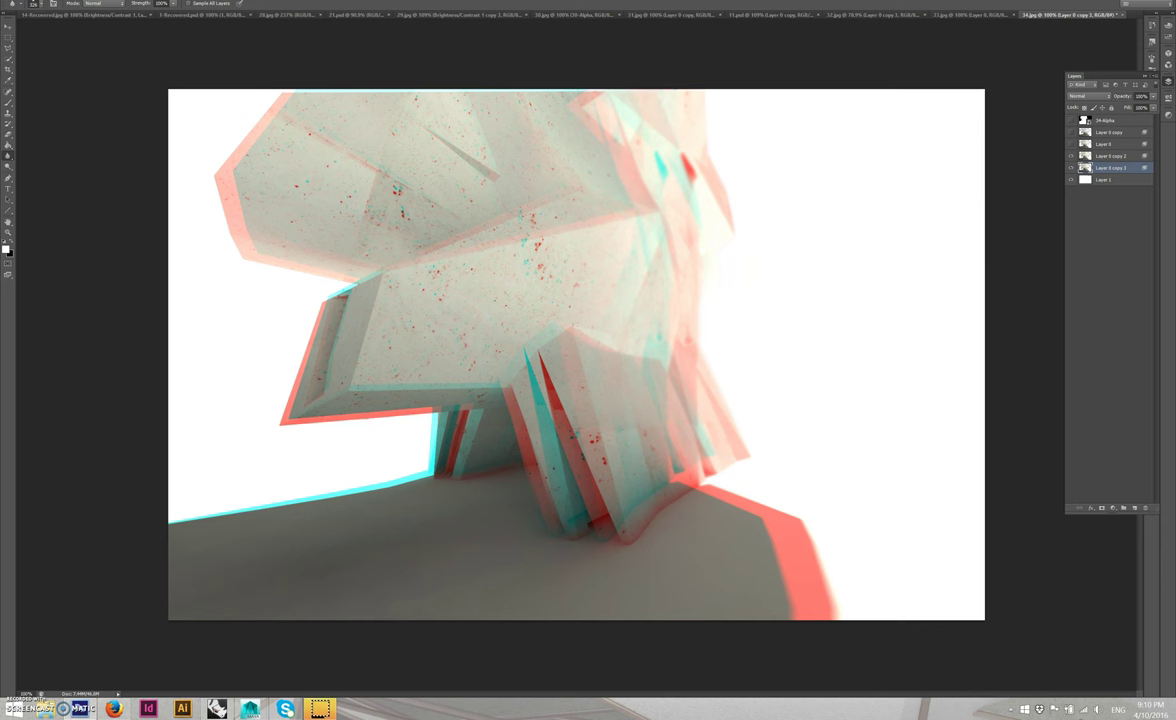